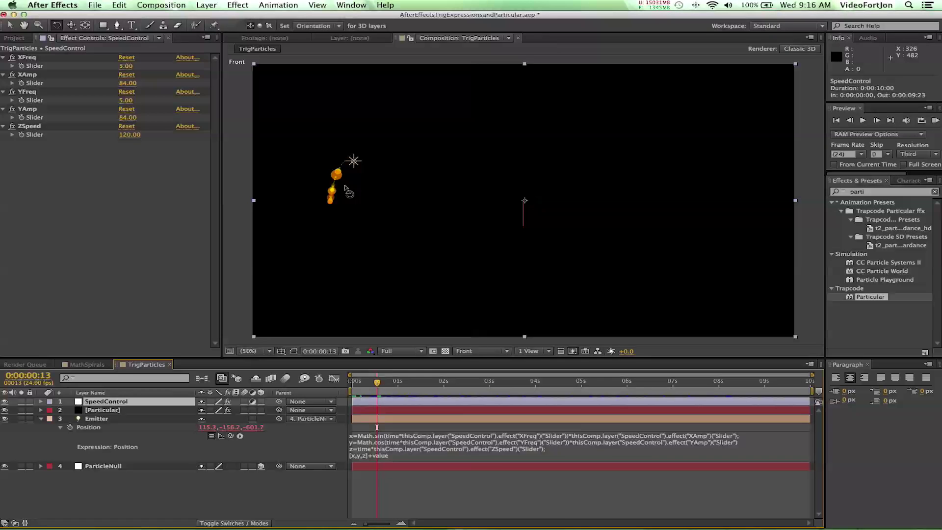
# Preview the particle motion in the TrigParticles and MathSpirals compositions and inspect the TrigParticles Emitter's Position expression.
pyautogui.moveTo(374, 384); pyautogui.dragTo(624, 428)
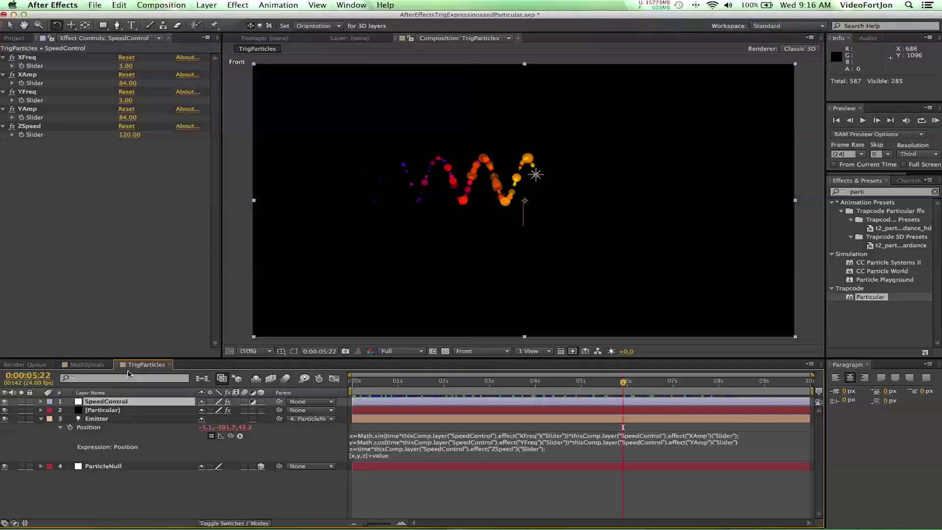
pyautogui.click(87, 364)
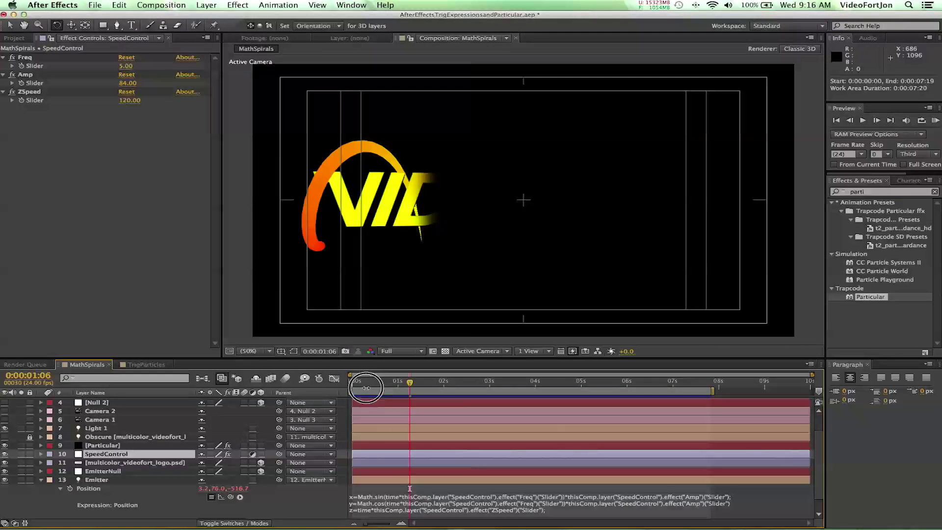
pyautogui.moveTo(356, 385); pyautogui.dragTo(712, 431)
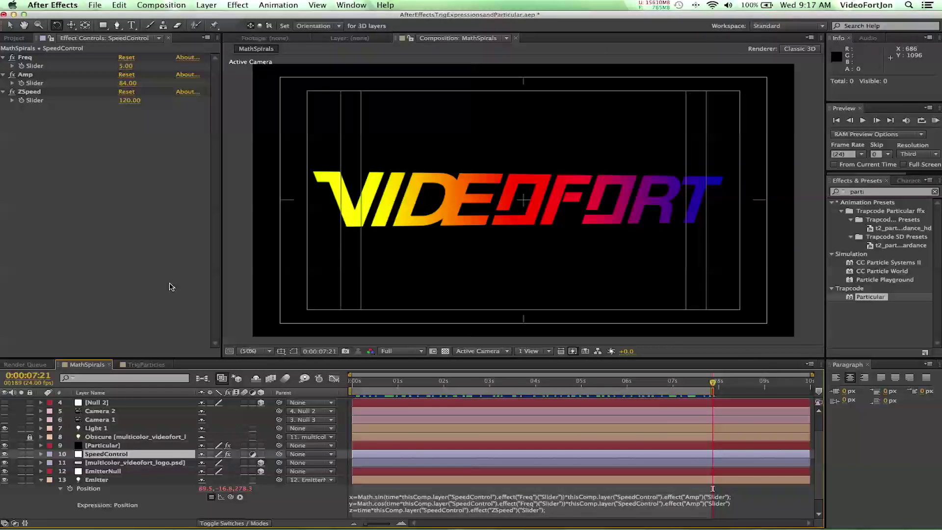
pyautogui.click(146, 364)
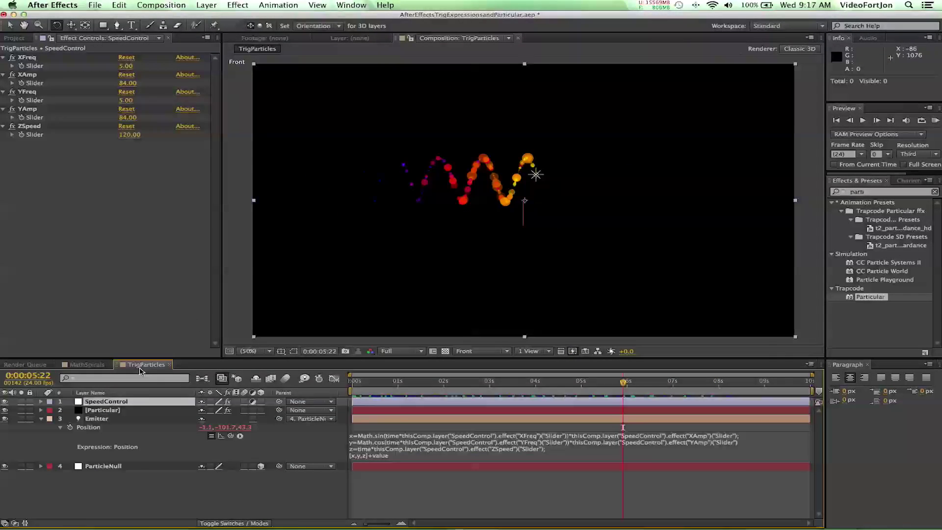
pyautogui.moveTo(358, 383); pyautogui.dragTo(493, 387)
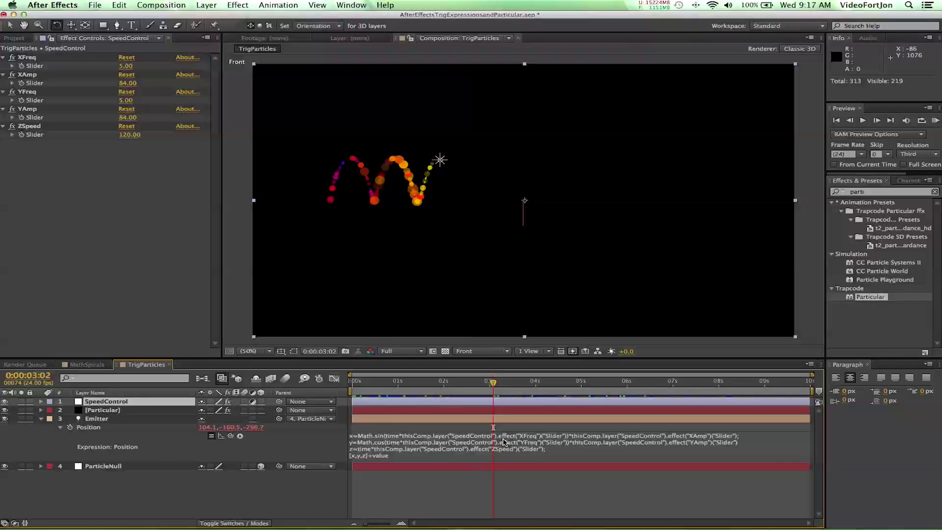
pyautogui.click(427, 450)
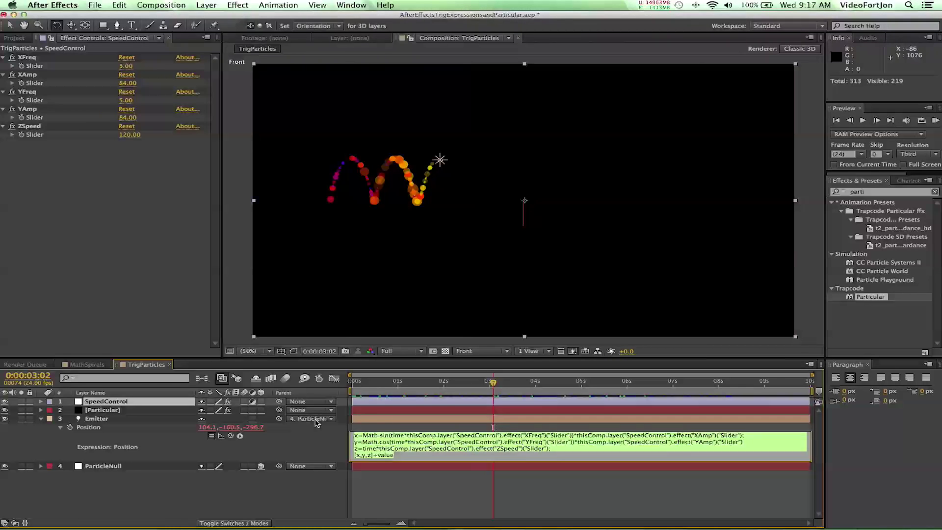
# Rename the SpeedControl layer in TrigParticles to ParticleControl.
pyautogui.click(112, 403)
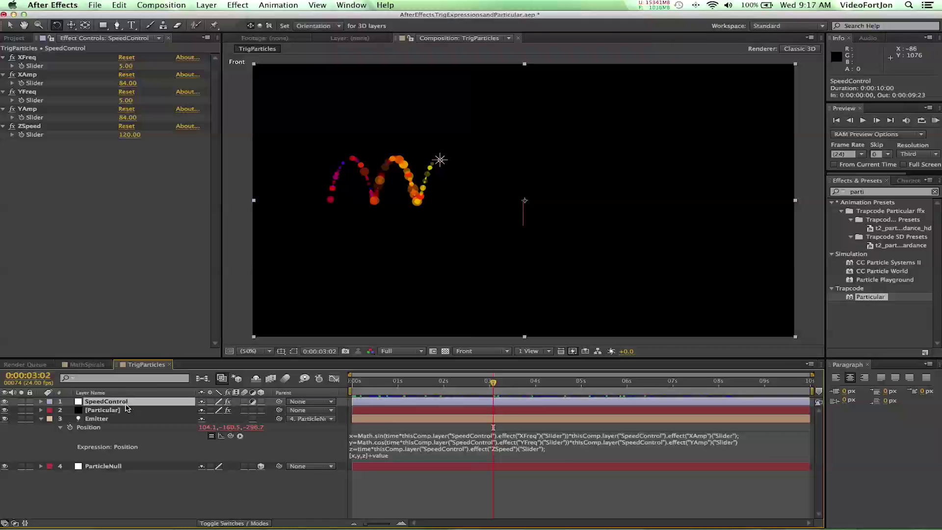
pyautogui.press('Return')
pyautogui.click(105, 402)
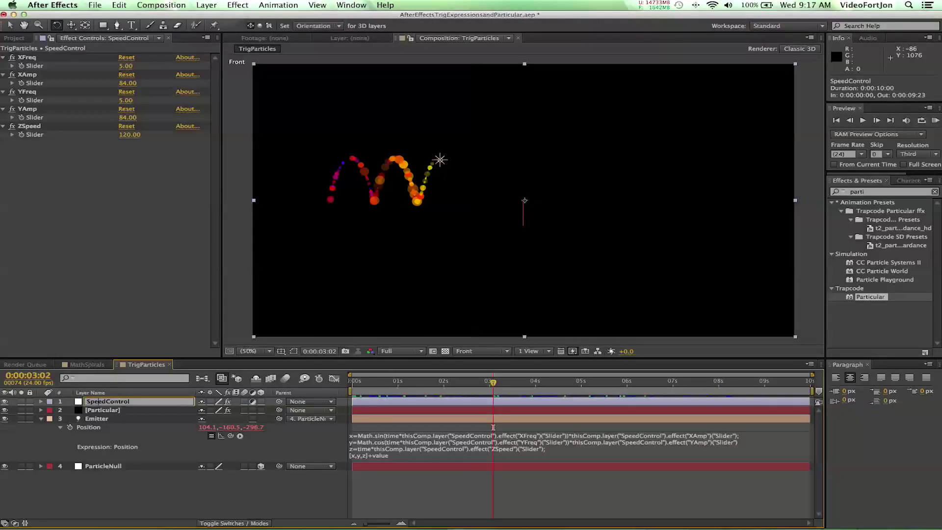
pyautogui.press('BackSpace')
pyautogui.press('BackSpace')
pyautogui.press('BackSpace')
pyautogui.press('BackSpace')
pyautogui.press('BackSpace')
pyautogui.write('Pa')
pyautogui.press('Return')
pyautogui.click(92, 392)
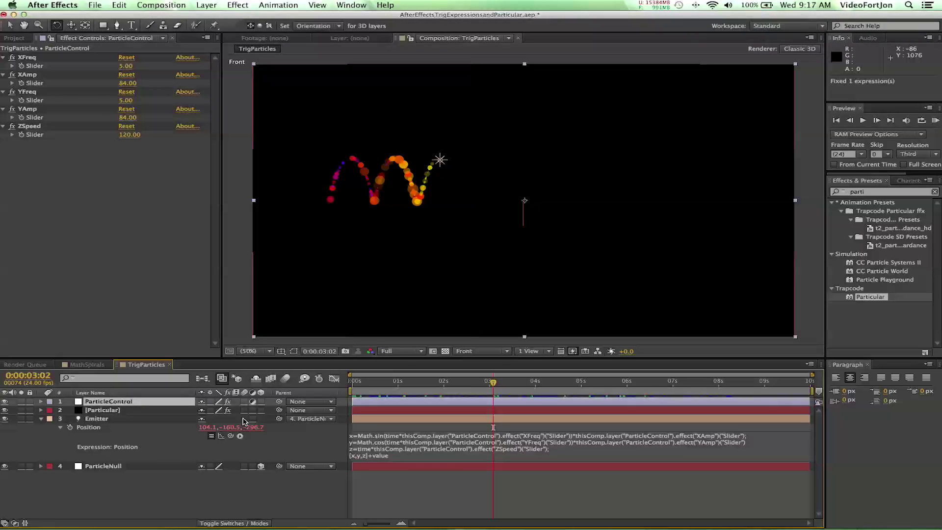
# Delete the YFreq and YAmp slider effects from the ParticleControl layer and dismiss the expression warning.
pyautogui.click(438, 449)
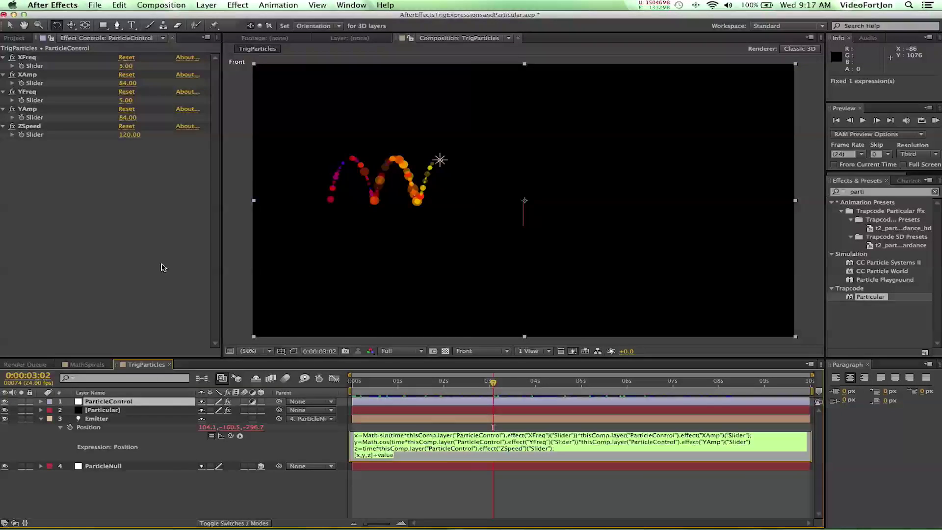
pyautogui.click(39, 100)
pyautogui.click(28, 95)
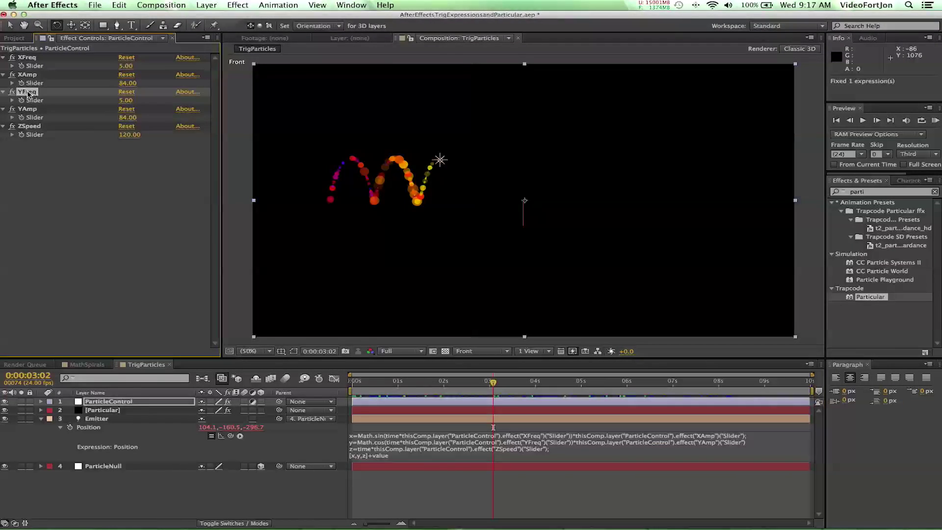
pyautogui.keyDown('shift'); pyautogui.click(34, 113); pyautogui.keyUp('shift')
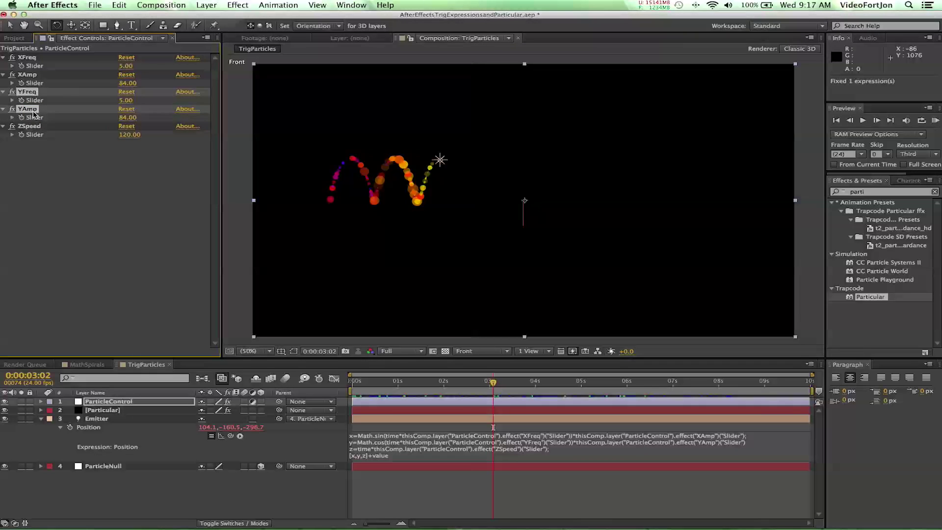
pyautogui.press('Delete')
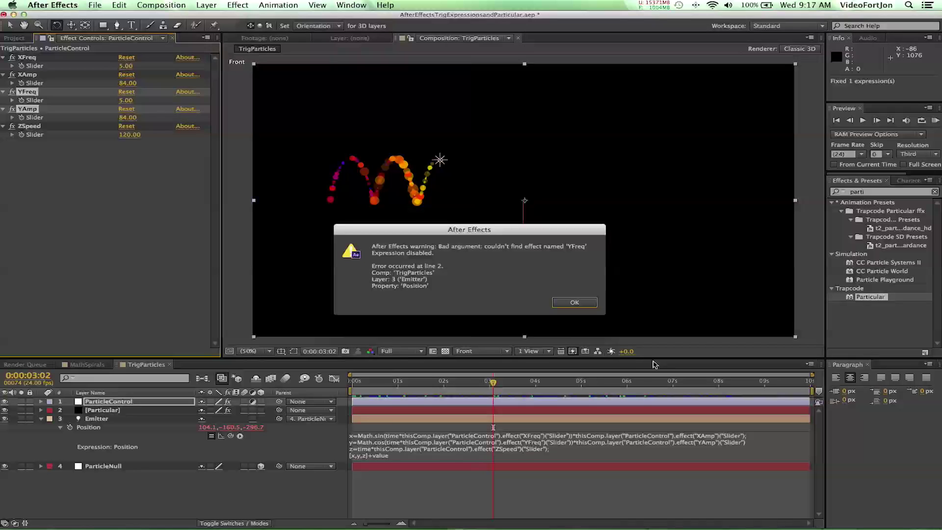
pyautogui.click(570, 303)
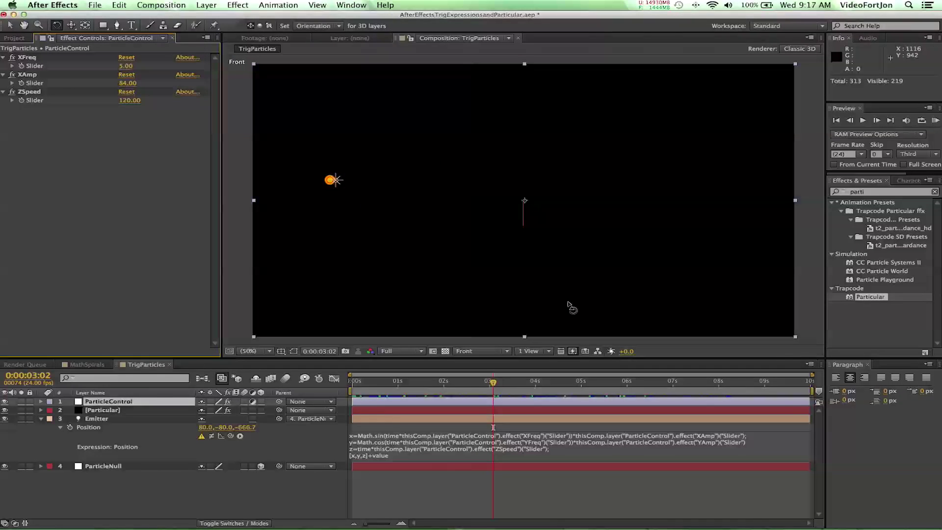
# Rename the ParticleControl layer's XAmp slider effect to Amp and its XFreq slider effect to Freq.
pyautogui.click(42, 76)
pyautogui.press('Return')
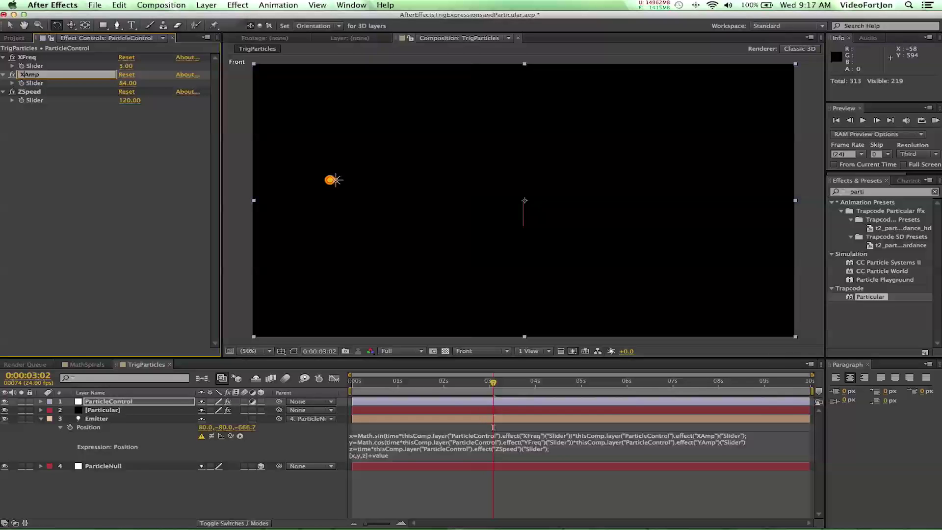
pyautogui.press('Return')
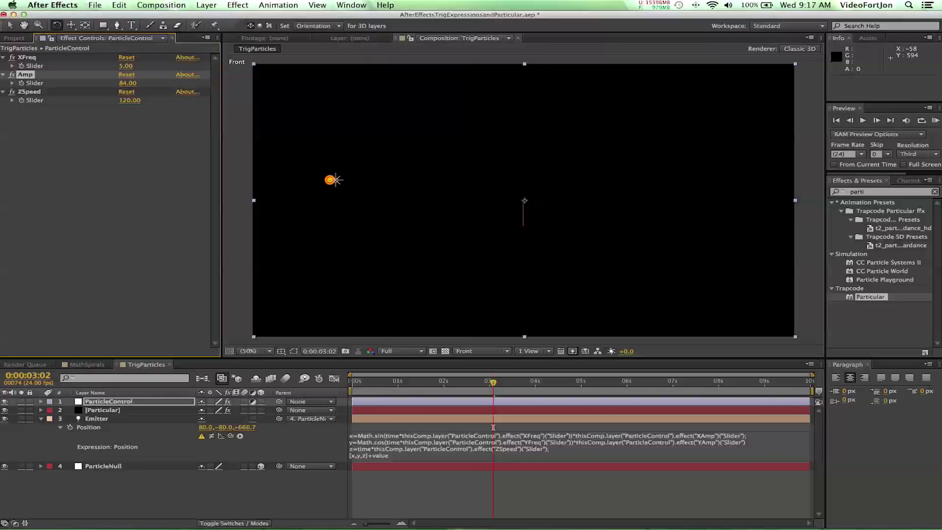
pyautogui.click(31, 58)
pyautogui.press('Return')
pyautogui.press('Left')
pyautogui.press('Delete')
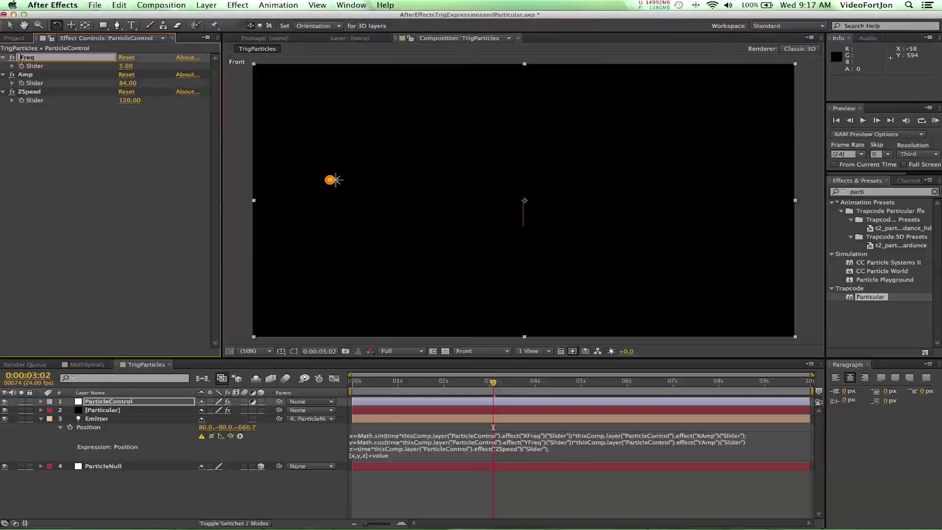
pyautogui.press('Return')
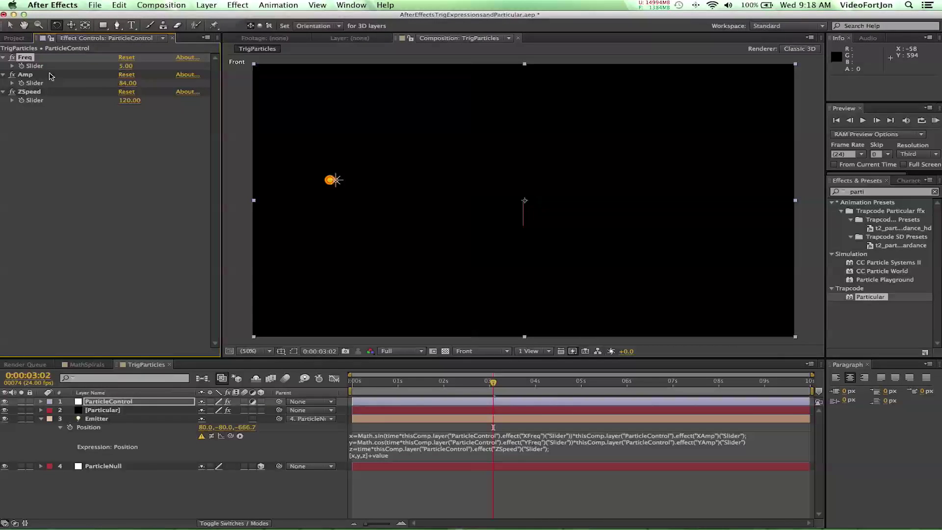
pyautogui.click(131, 227)
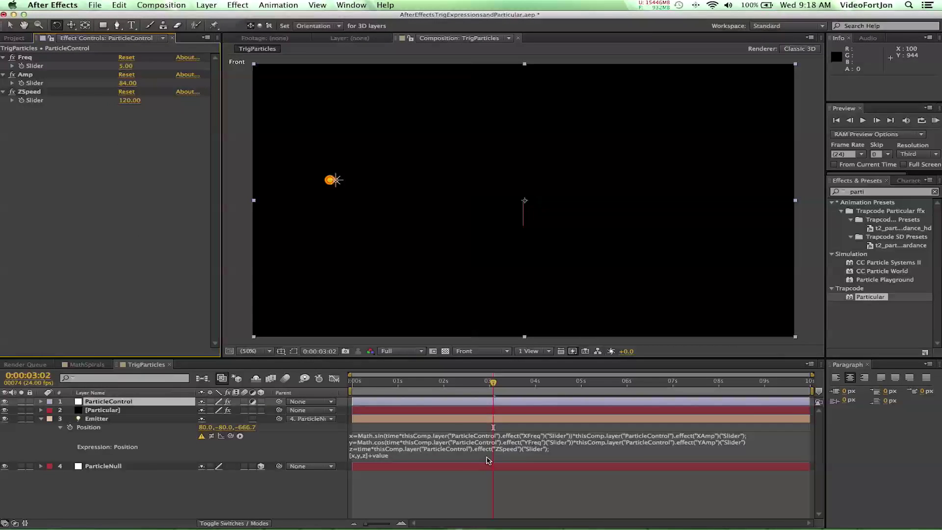
# In the x line of the Emitter's Position expression, change the effect references to "Freq" and "Amp".
pyautogui.click(440, 445)
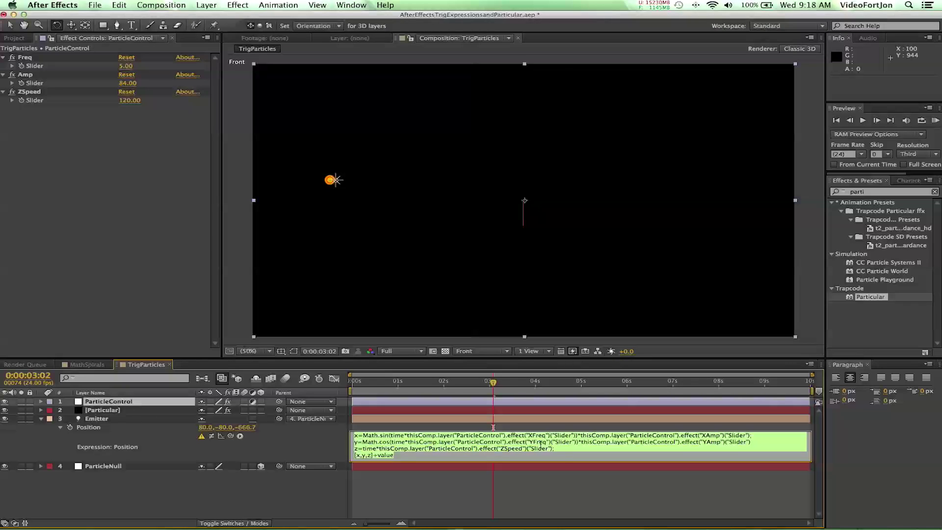
pyautogui.click(531, 436)
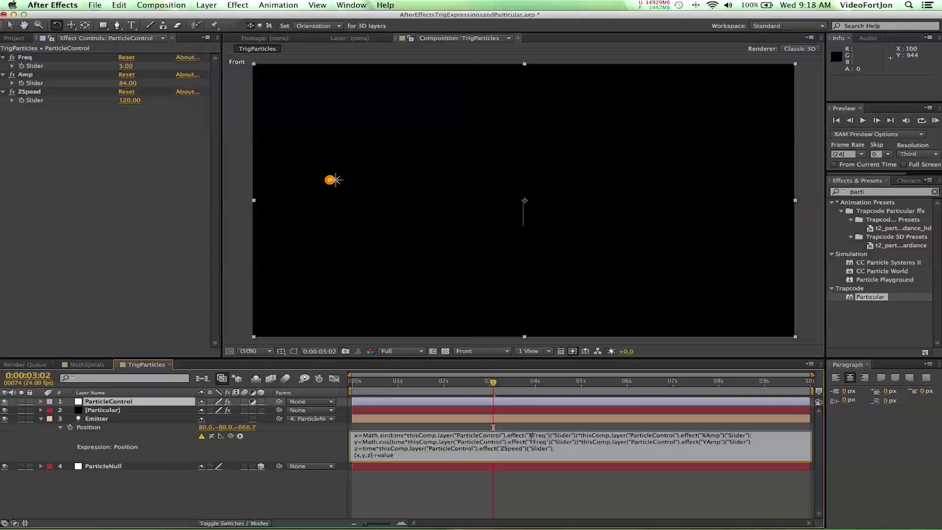
pyautogui.press('BackSpace')
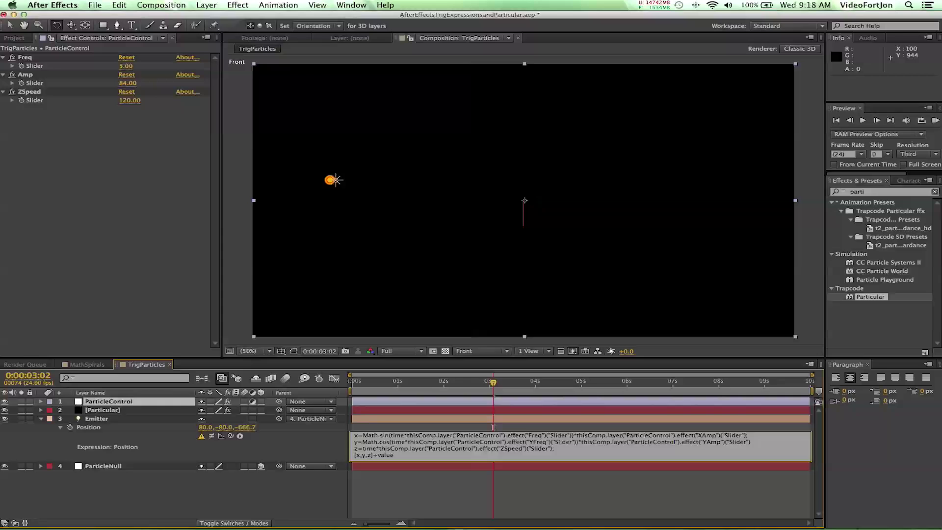
pyautogui.click(717, 435)
pyautogui.press('BackSpace')
pyautogui.doubleClick(383, 436)
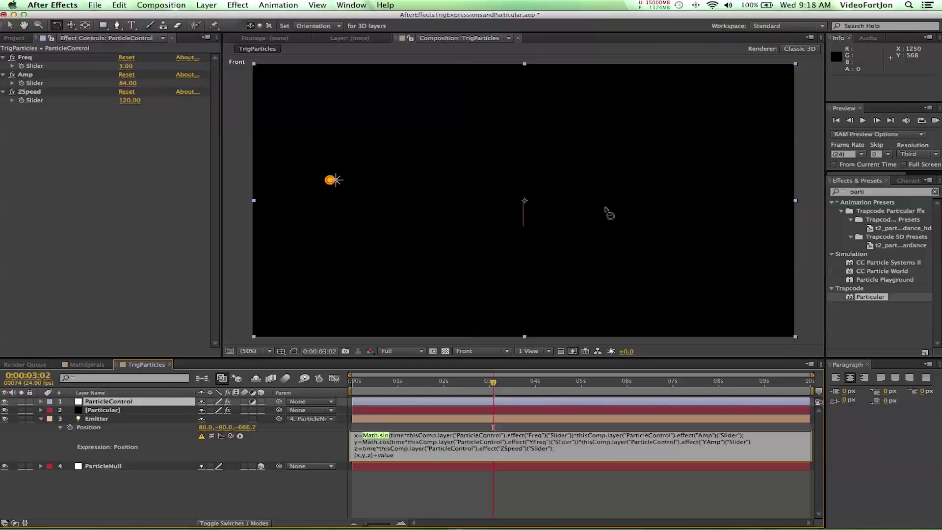
# Change the effect references in the expression's y line to "Freq" and "Amp" and apply the Position expression.
pyautogui.click(384, 442)
pyautogui.moveTo(393, 442); pyautogui.dragTo(458, 441)
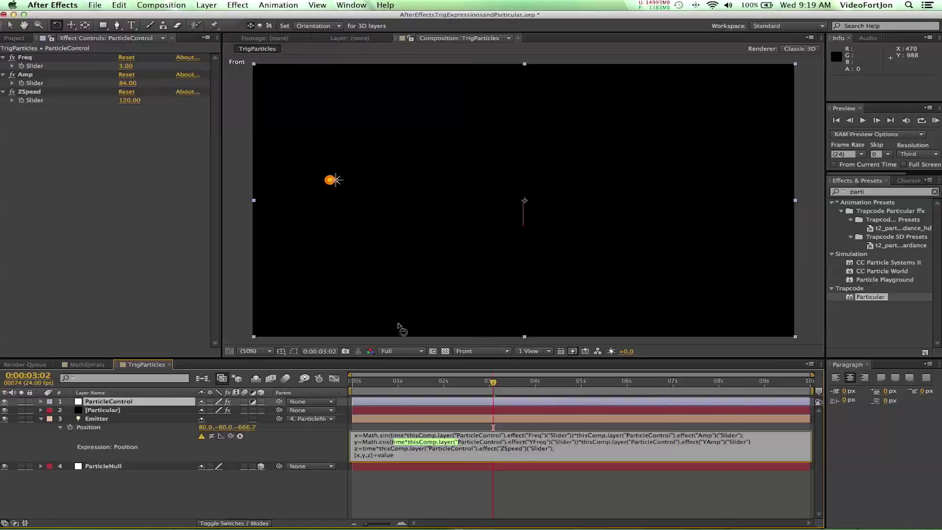
pyautogui.click(537, 442)
pyautogui.press('BackSpace')
pyautogui.click(529, 442)
pyautogui.press('BackSpace')
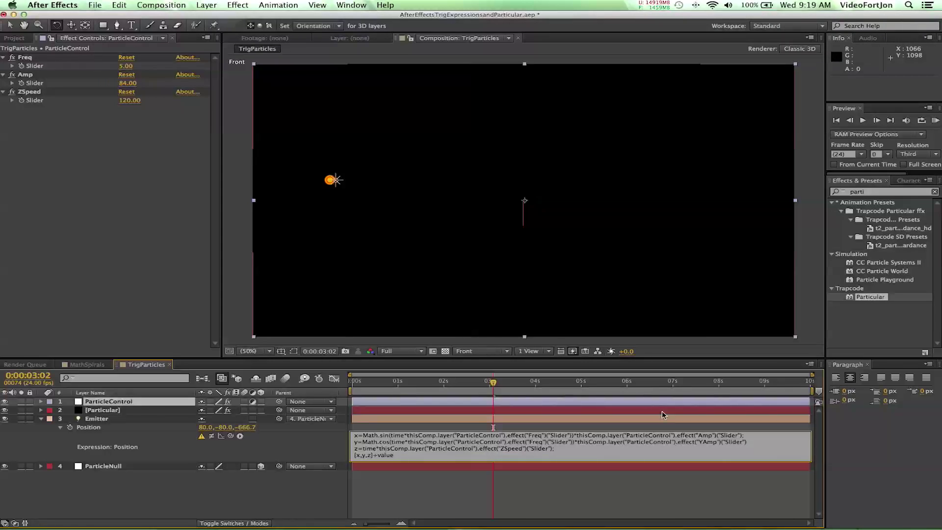
pyautogui.click(702, 441)
pyautogui.press('BackSpace')
pyautogui.click(619, 453)
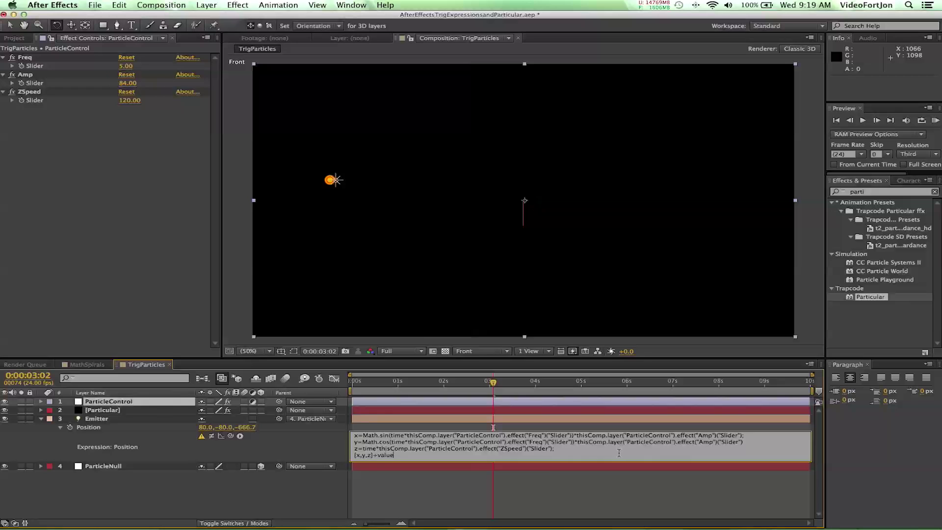
pyautogui.click(128, 423)
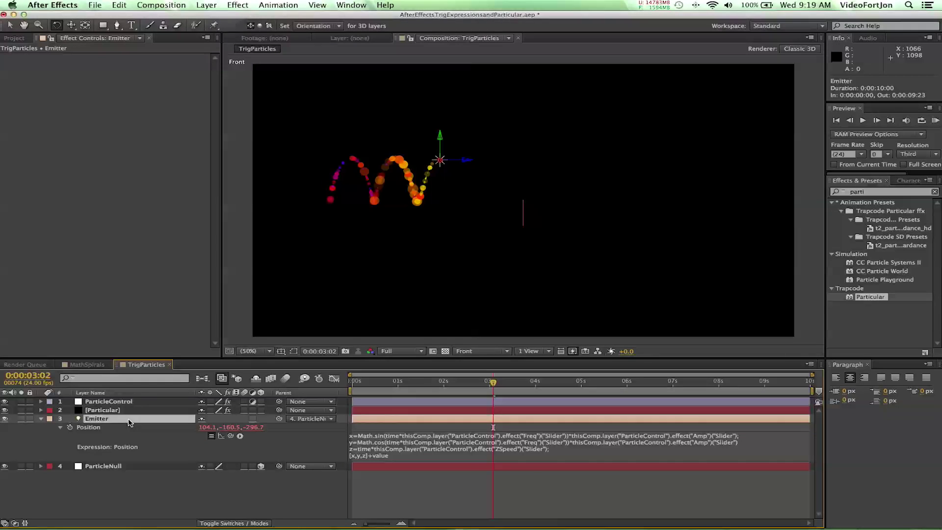
# Toggle the Emitter's Position expression off and on, and preview the particle motion up to 0:00:03:02.
pyautogui.click(211, 437)
pyautogui.click(211, 437)
pyautogui.moveTo(360, 382); pyautogui.dragTo(494, 390)
# Set the ParticleControl sliders to 151 for Amp, -2 for Freq and 146 for ZSpeed.
pyautogui.click(102, 402)
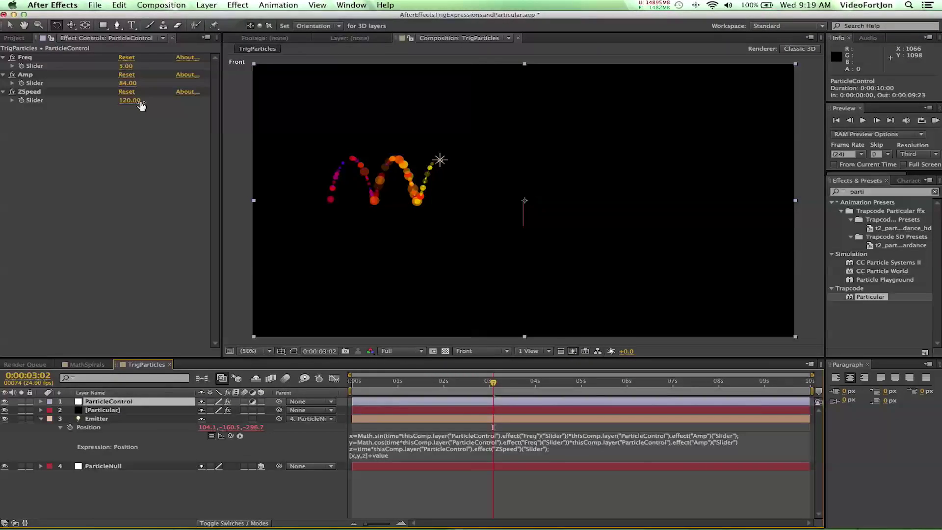
pyautogui.moveTo(129, 83); pyautogui.dragTo(169, 87)
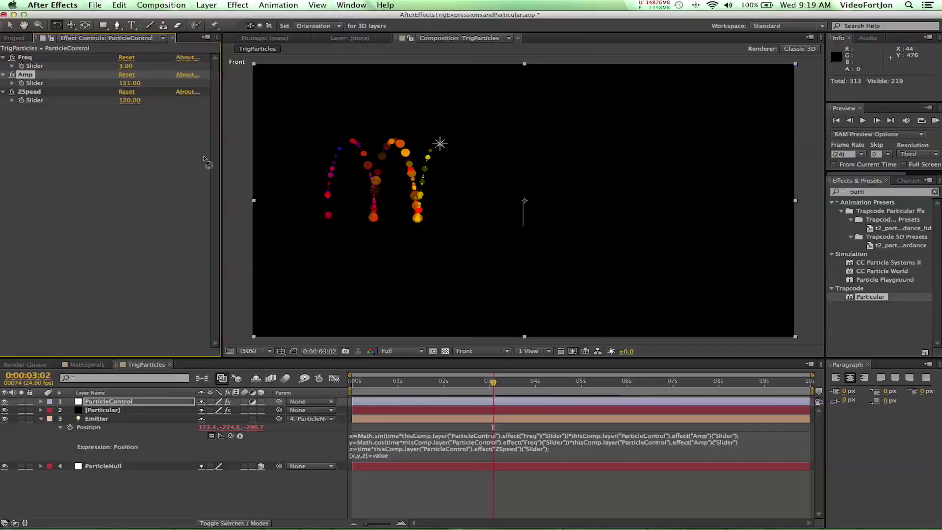
pyautogui.moveTo(127, 68)
pyautogui.mouseDown()
pyautogui.moveTo(149, 69)
pyautogui.moveTo(112, 67)
pyautogui.mouseUp()
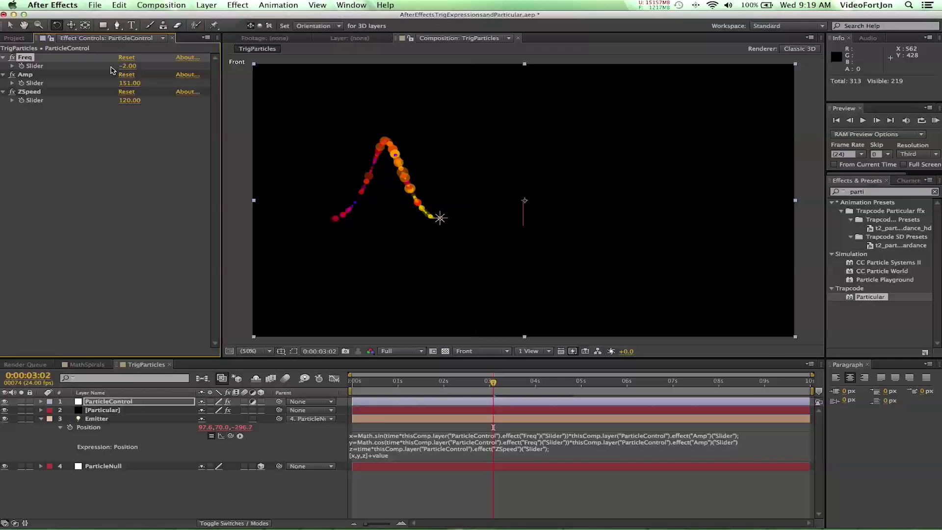
pyautogui.click(129, 101)
pyautogui.moveTo(128, 101)
pyautogui.mouseDown()
pyautogui.moveTo(152, 103)
pyautogui.moveTo(94, 101)
pyautogui.moveTo(145, 106)
pyautogui.mouseUp()
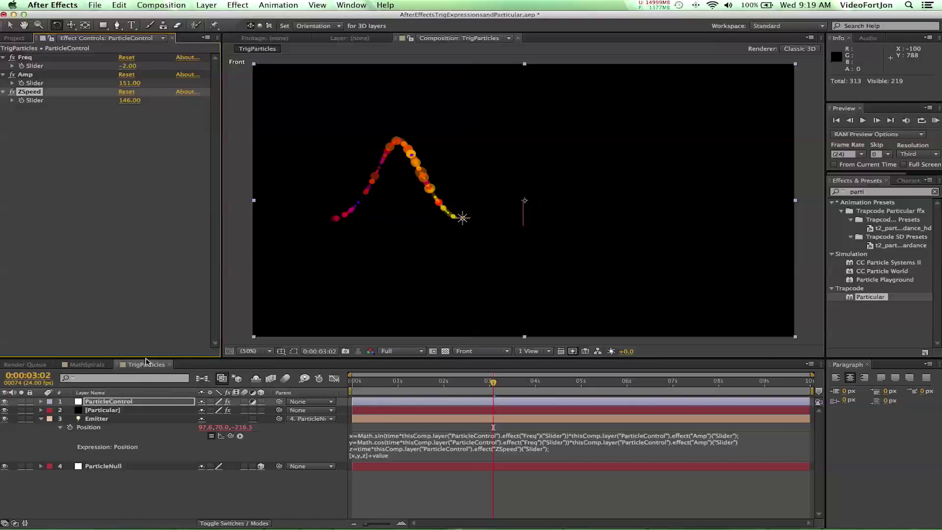
# Add multicolor_videofort_logo.psd from the project as the top layer of TrigParticles and make it a 3D layer.
pyautogui.click(15, 38)
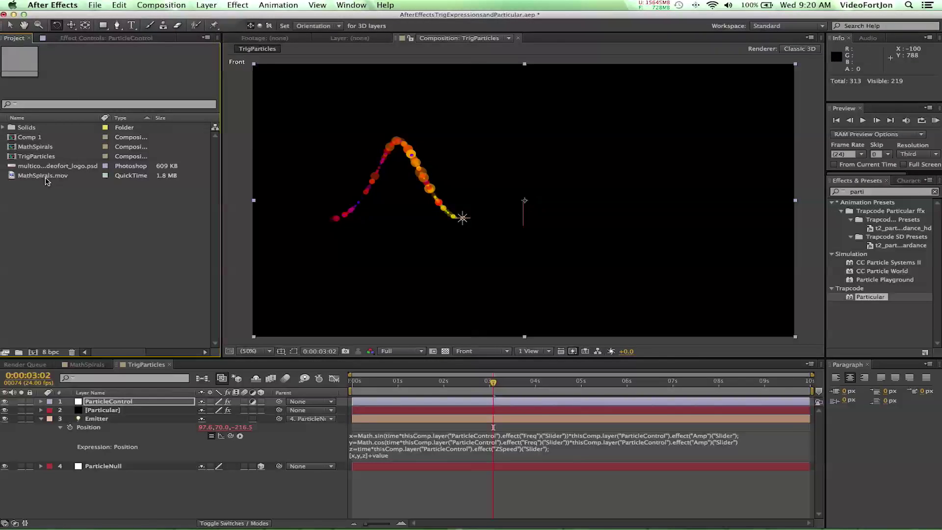
pyautogui.click(28, 166)
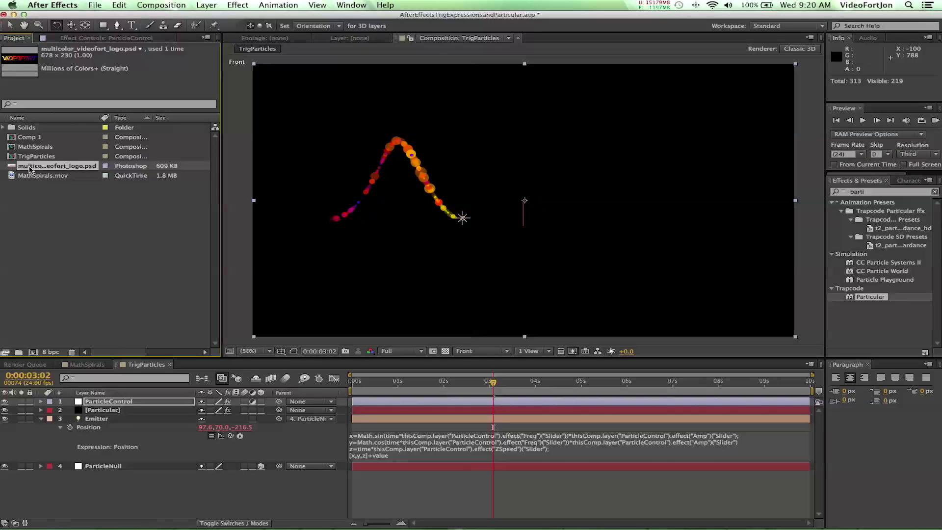
pyautogui.moveTo(29, 169); pyautogui.dragTo(76, 403)
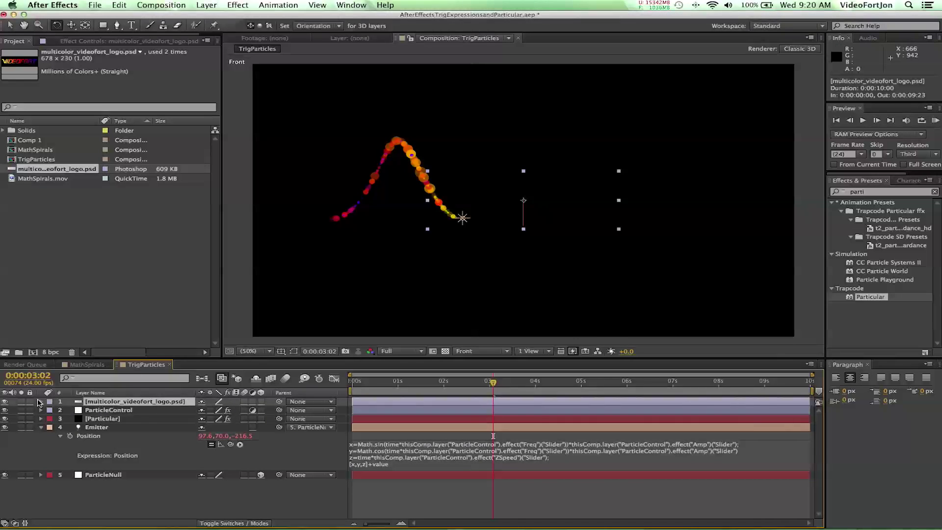
pyautogui.click(260, 401)
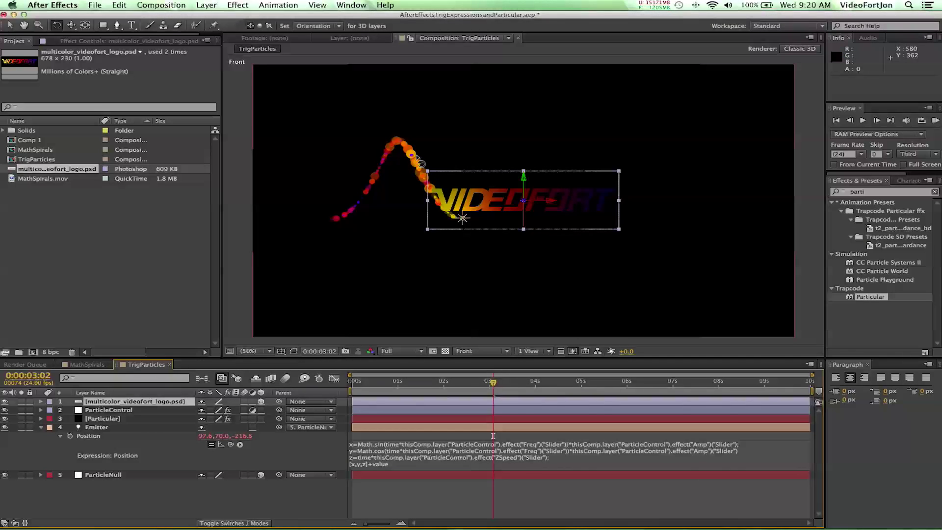
# Toggle the logo layer's 3D setting off and back on to compare how it renders in the composition.
pyautogui.click(261, 403)
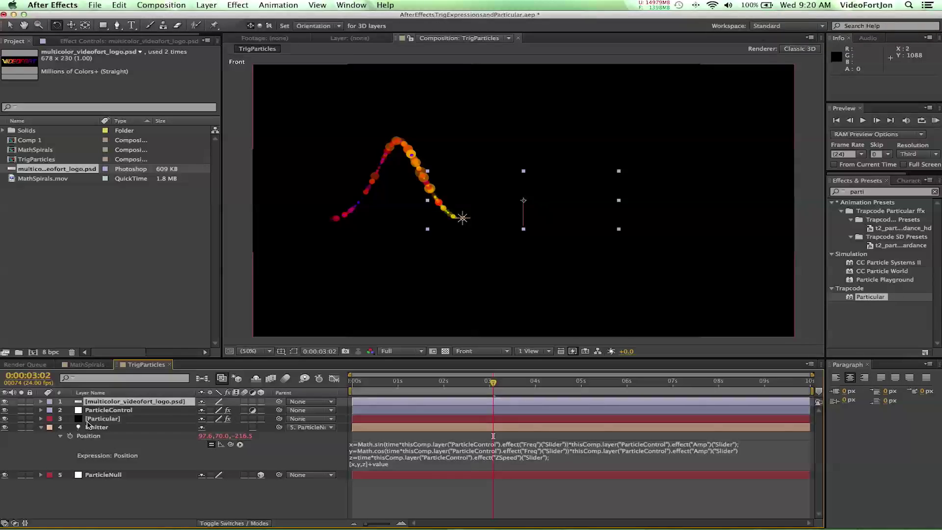
pyautogui.click(91, 428)
pyautogui.click(118, 402)
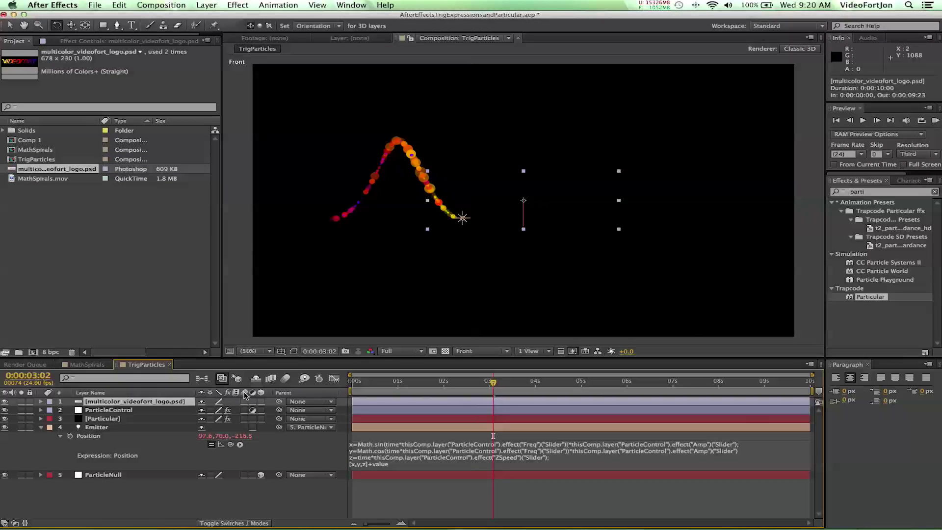
pyautogui.click(261, 402)
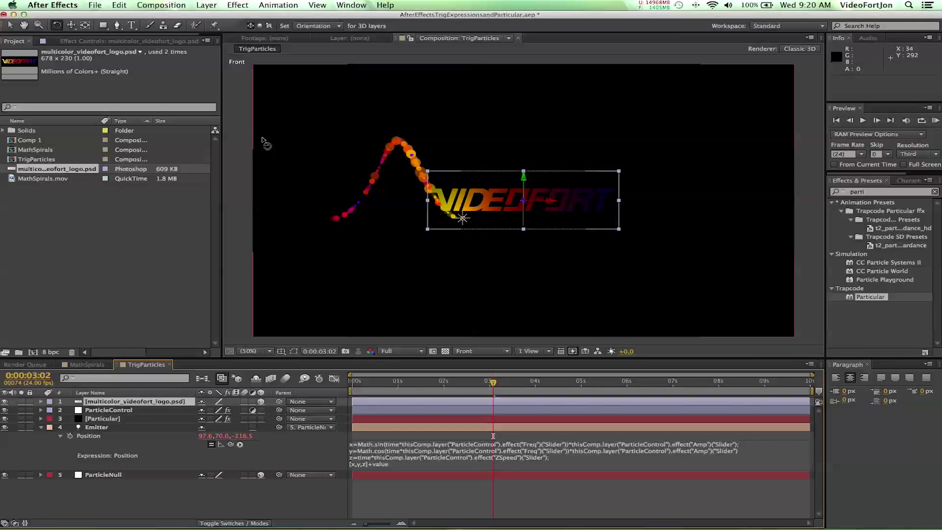
# Move the logo in the Front view over the particle path, to a position of about 618, 496.
pyautogui.press('v')
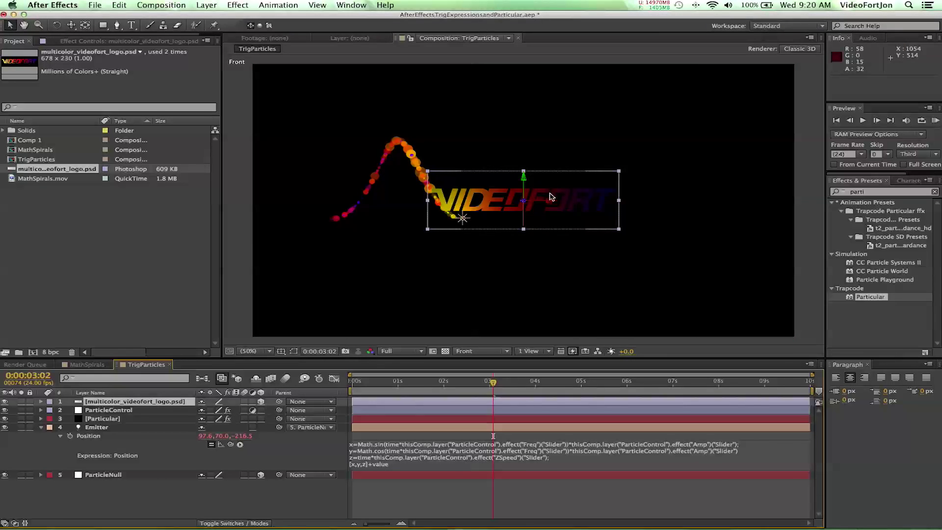
pyautogui.moveTo(553, 201); pyautogui.dragTo(427, 187)
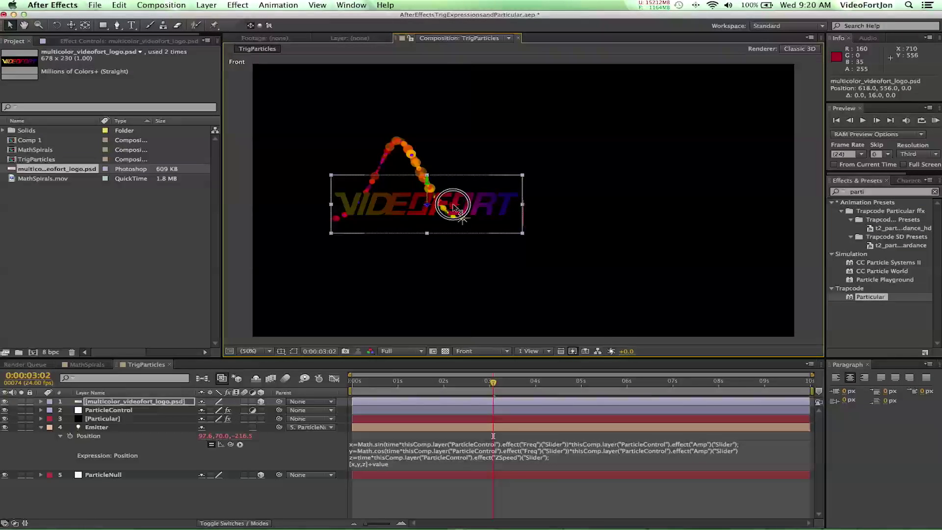
pyautogui.moveTo(426, 185); pyautogui.dragTo(427, 167)
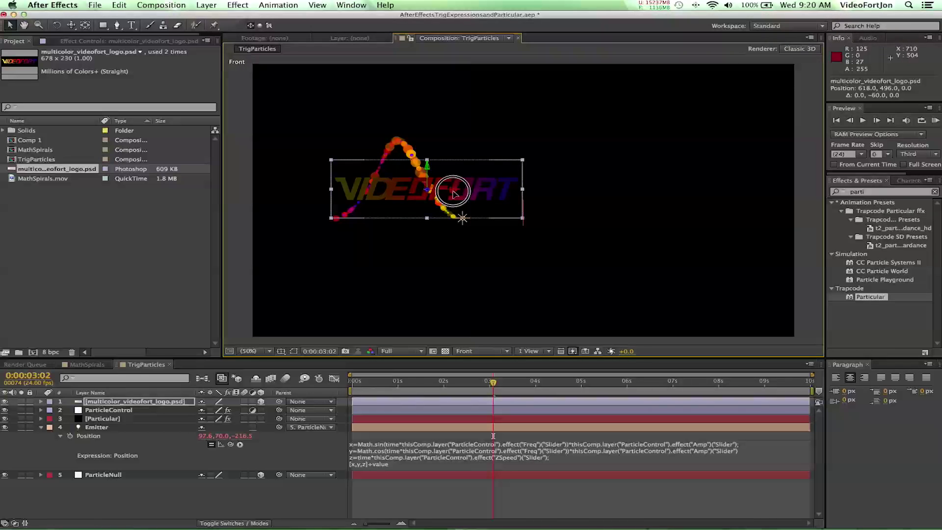
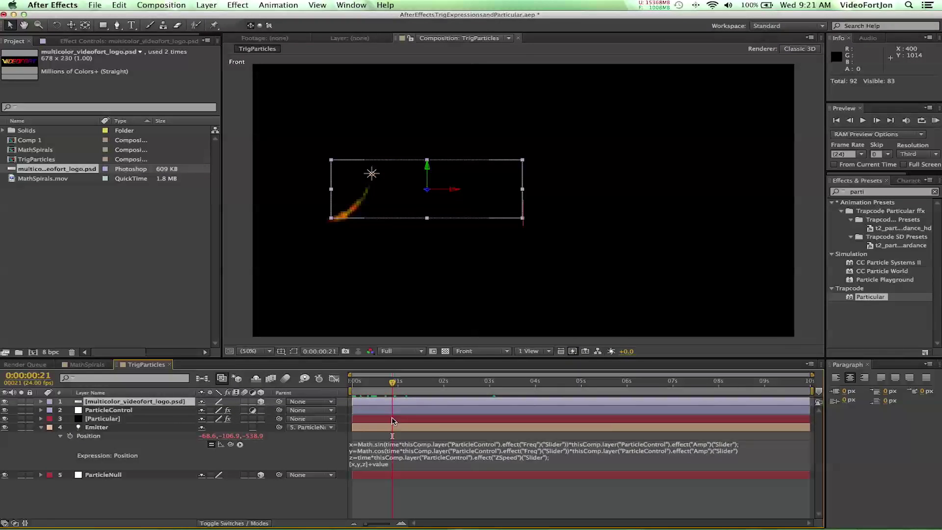
# Return to the first frame, collapse the Emitter's properties and move the Particular layer to the top of the layer stack.
pyautogui.moveTo(392, 383); pyautogui.dragTo(352, 386)
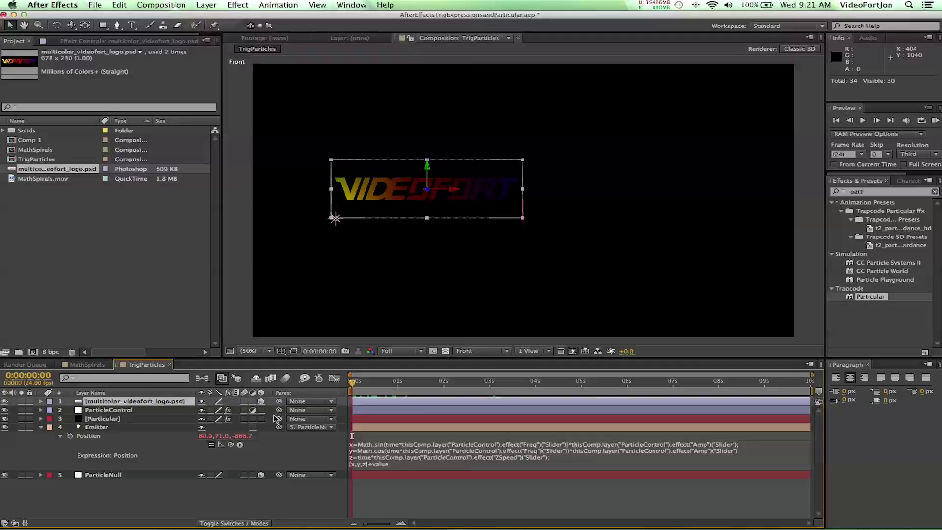
pyautogui.click(41, 429)
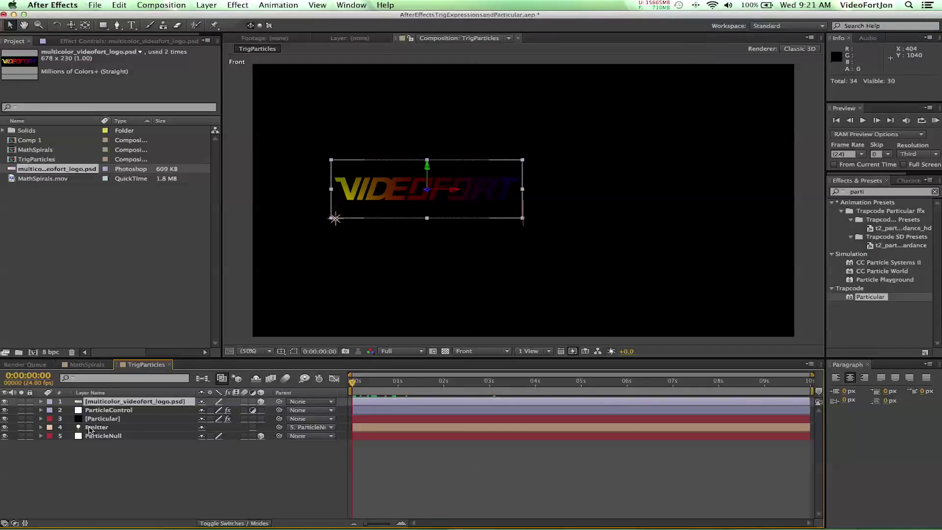
pyautogui.click(112, 422)
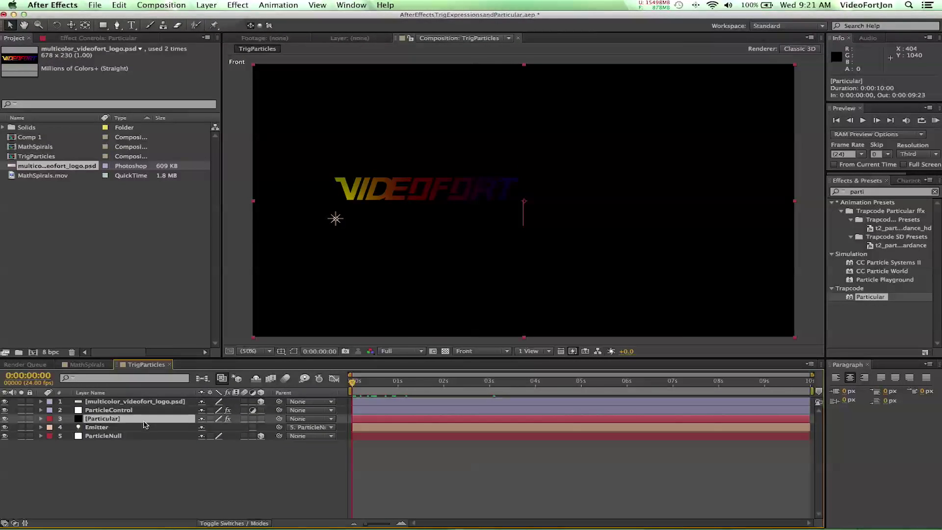
pyautogui.moveTo(125, 423); pyautogui.dragTo(124, 403)
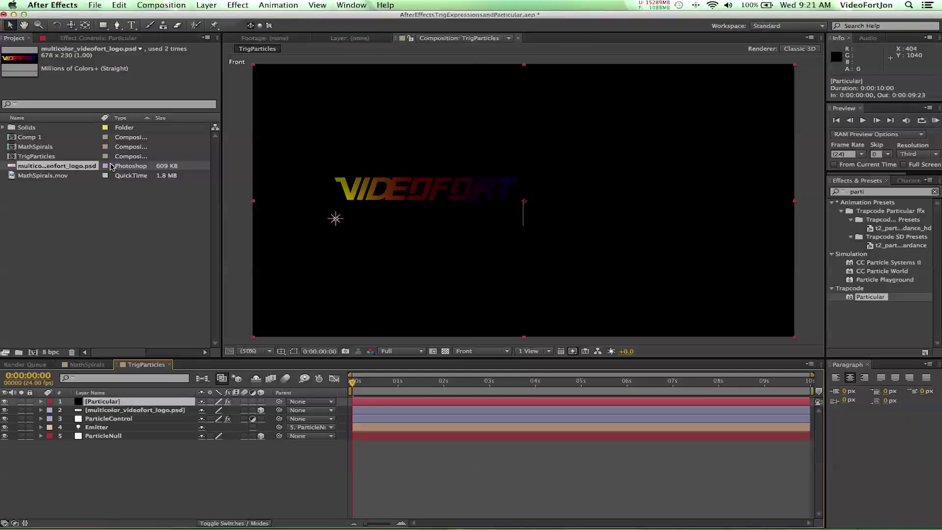
# Set multicolor_videofort_logo.psd as the Obscuration Layer in Particular's Visibility settings.
pyautogui.click(89, 40)
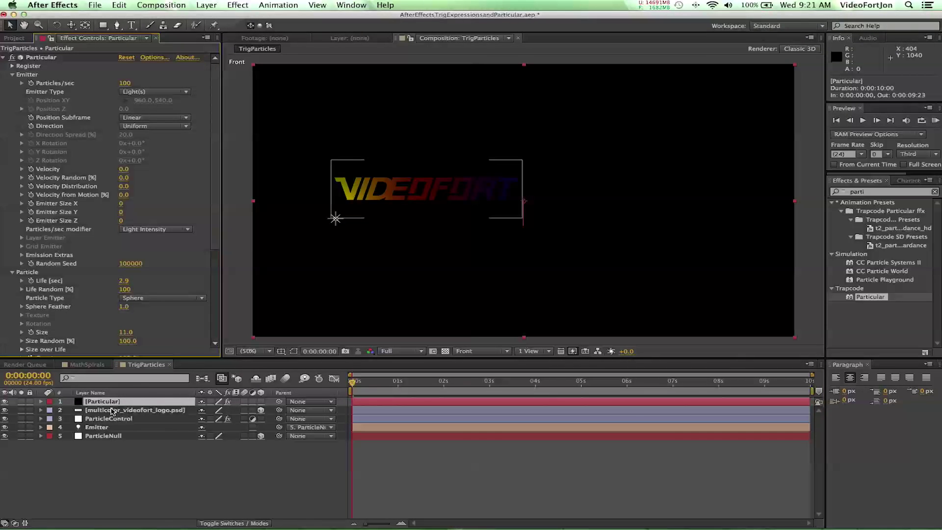
pyautogui.scroll(-5, 96, 298)
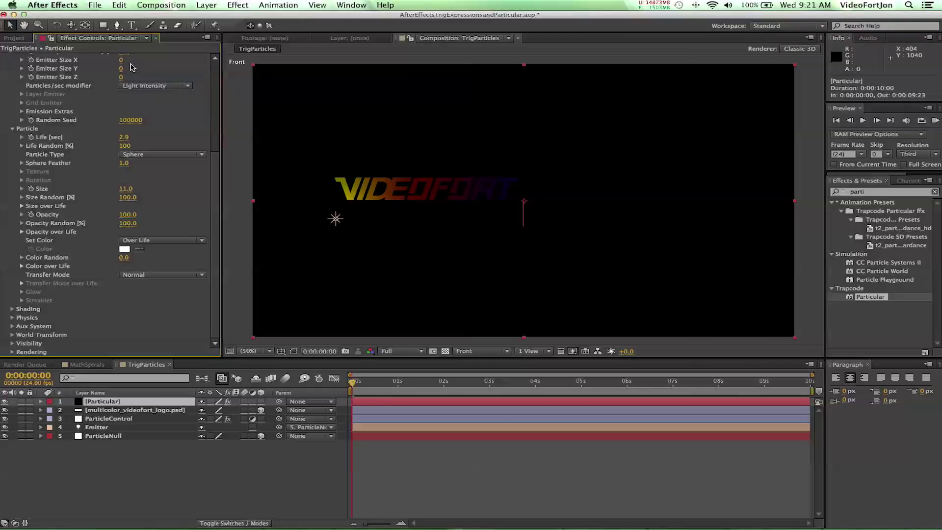
pyautogui.click(14, 344)
pyautogui.scroll(-3, 16, 347)
pyautogui.scroll(-1, 49, 299)
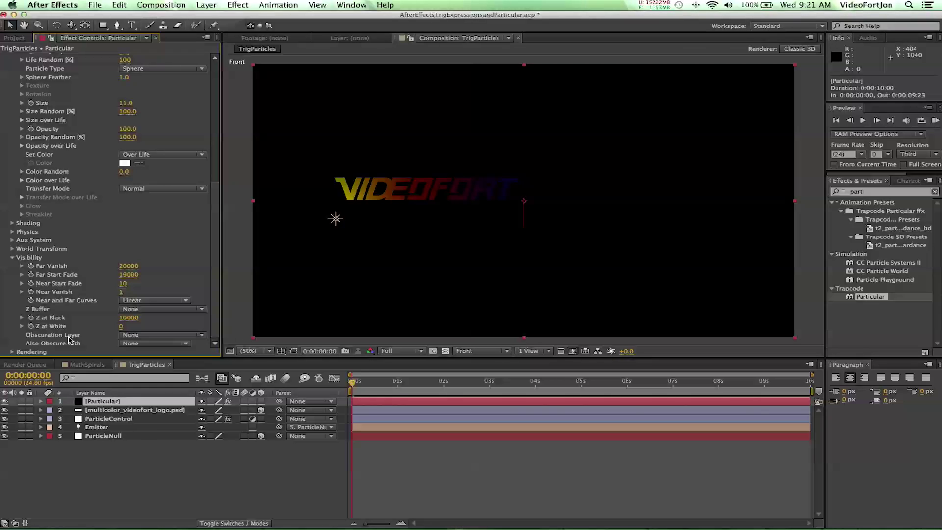
pyautogui.click(130, 335)
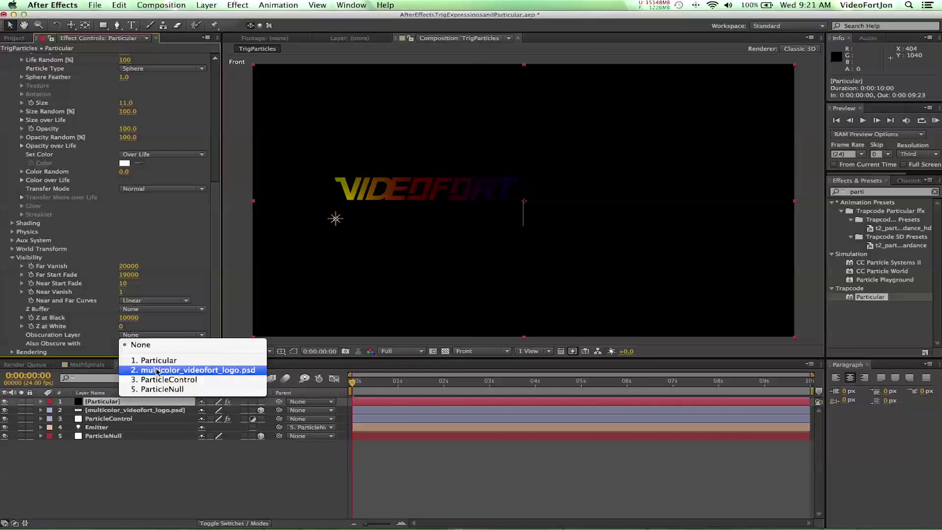
pyautogui.click(181, 372)
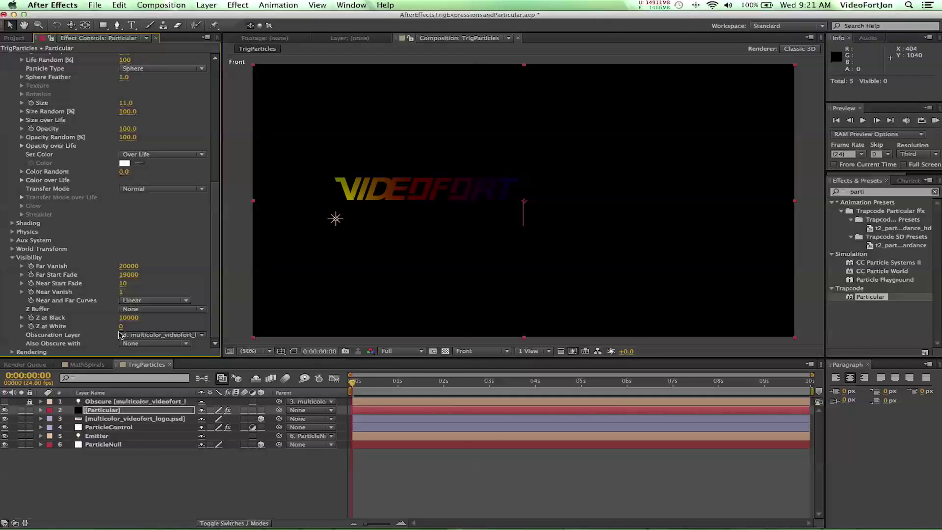
# Scrub the timeline up to 0:00:03:08 to check how the particles weave through the logo.
pyautogui.moveTo(352, 386); pyautogui.dragTo(483, 391)
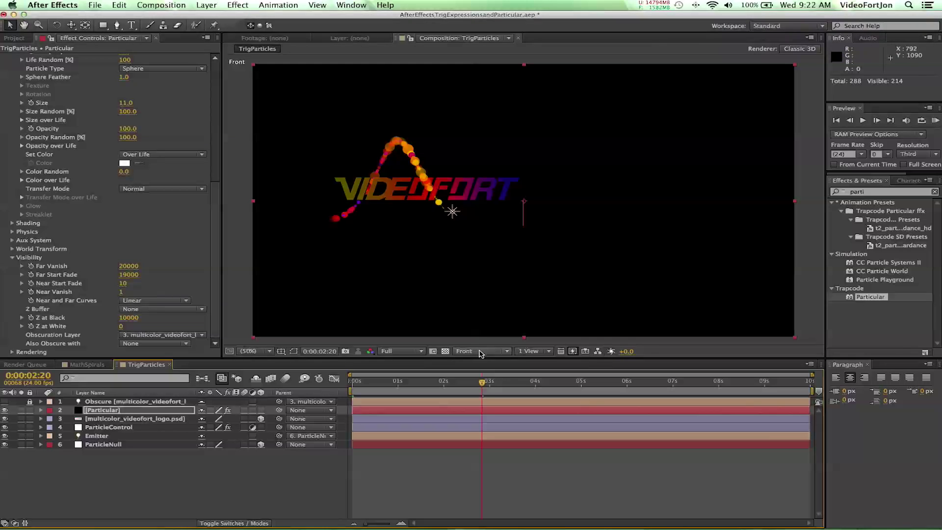
pyautogui.moveTo(484, 391); pyautogui.dragTo(508, 415)
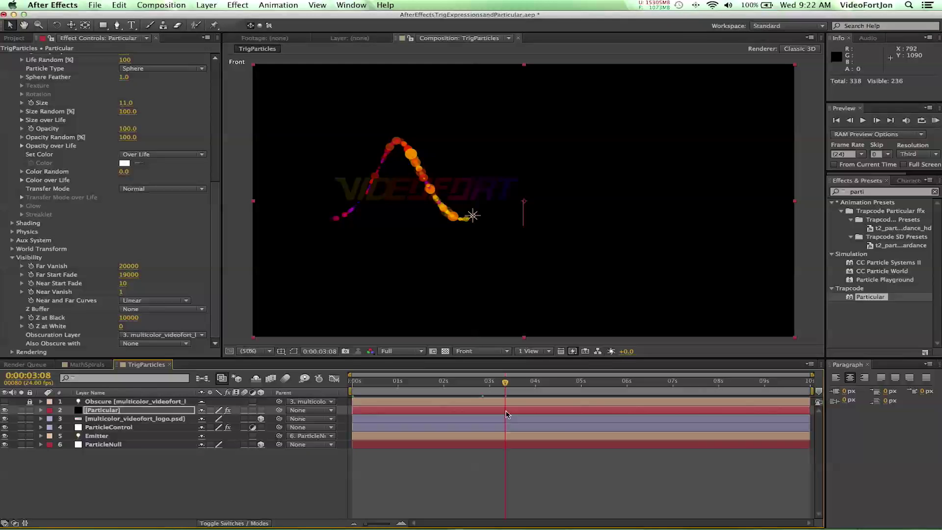
pyautogui.moveTo(399, 390); pyautogui.dragTo(508, 403)
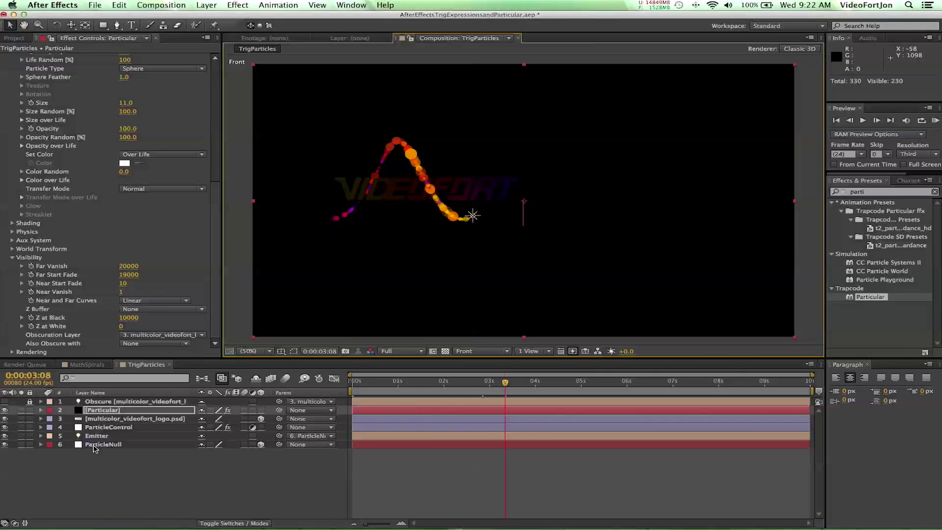
# Scale the logo layer to 200% and reposition it so the particle path starts at its first letter.
pyautogui.click(95, 419)
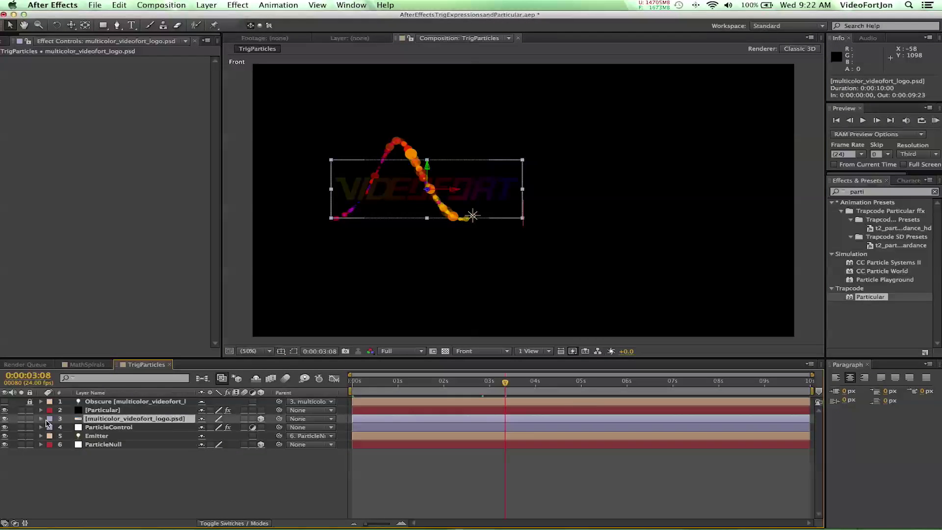
pyautogui.press('s')
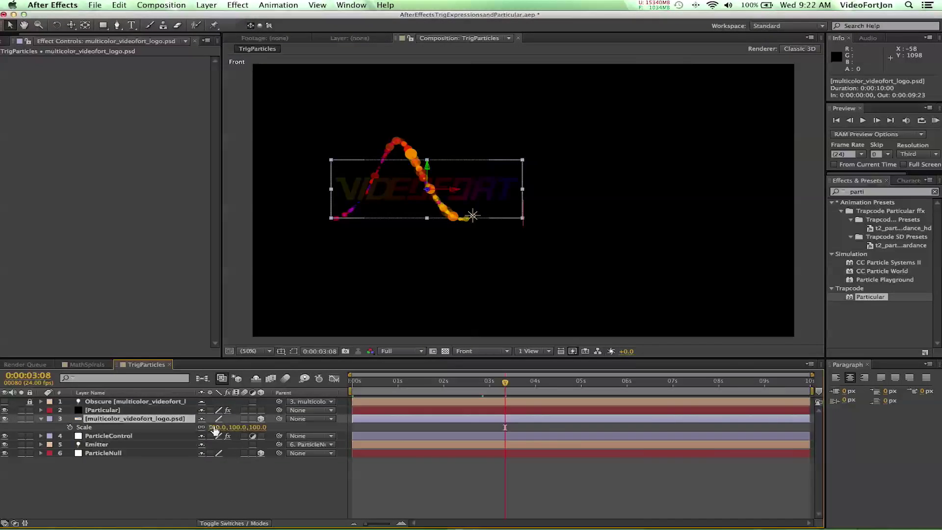
pyautogui.moveTo(214, 427); pyautogui.dragTo(295, 434)
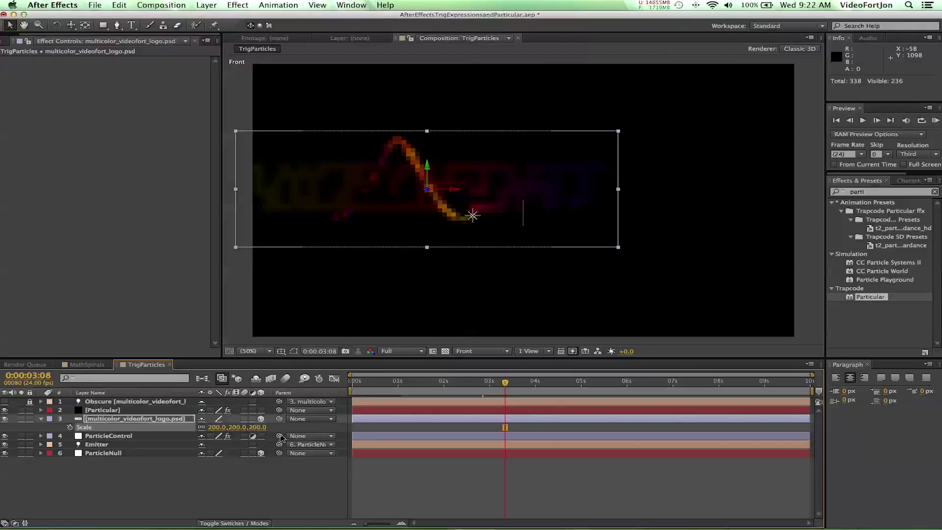
pyautogui.moveTo(447, 194); pyautogui.dragTo(531, 200)
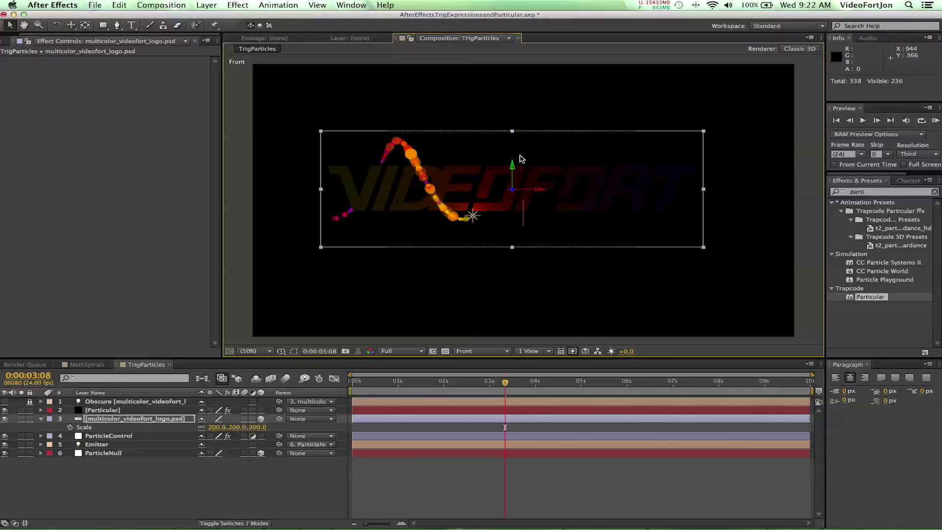
pyautogui.moveTo(513, 171); pyautogui.dragTo(513, 168)
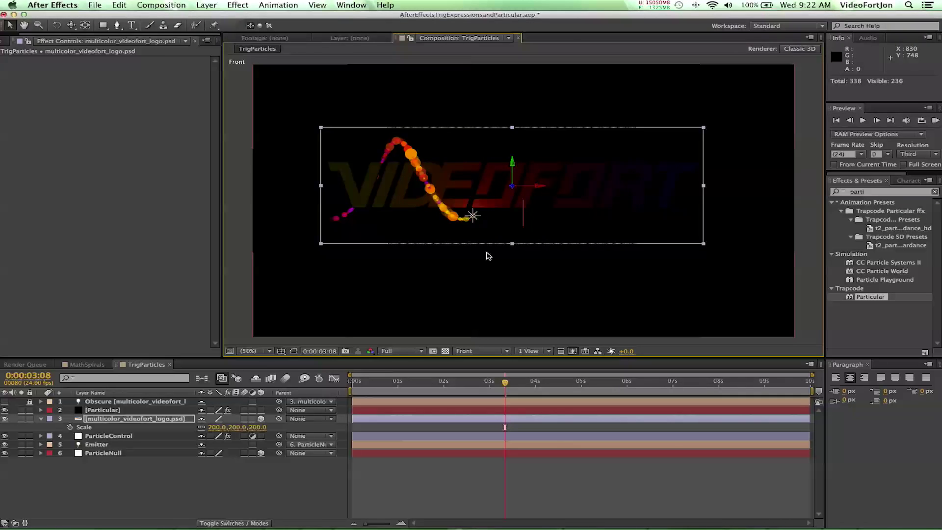
# Keyframe Particular's Life [sec], holding the existing value at 0:00:06:14 and setting it to 0 at 0:00:09:11.
pyautogui.moveTo(360, 387); pyautogui.dragTo(654, 402)
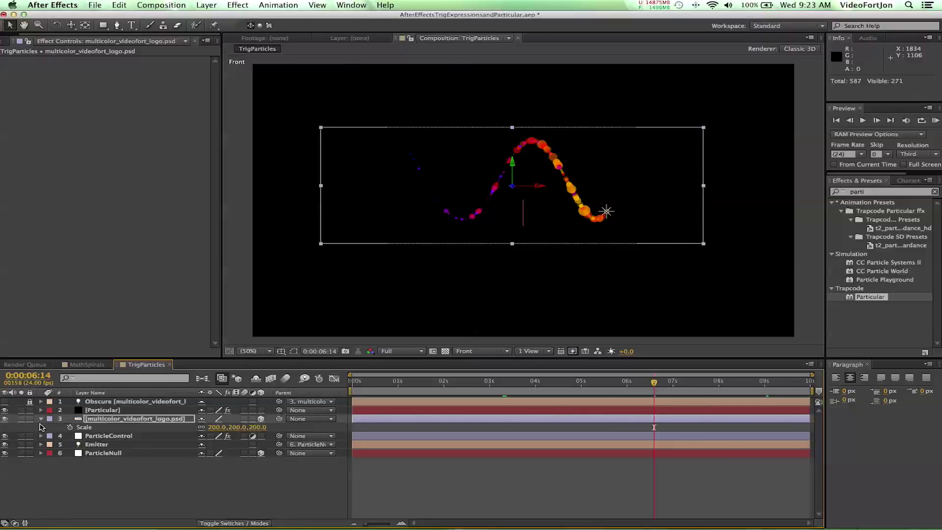
pyautogui.click(91, 411)
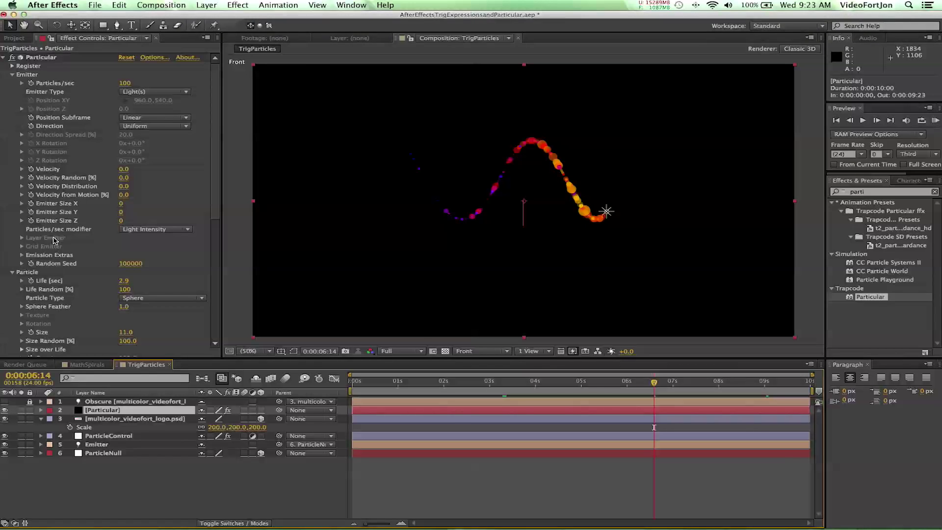
pyautogui.click(31, 283)
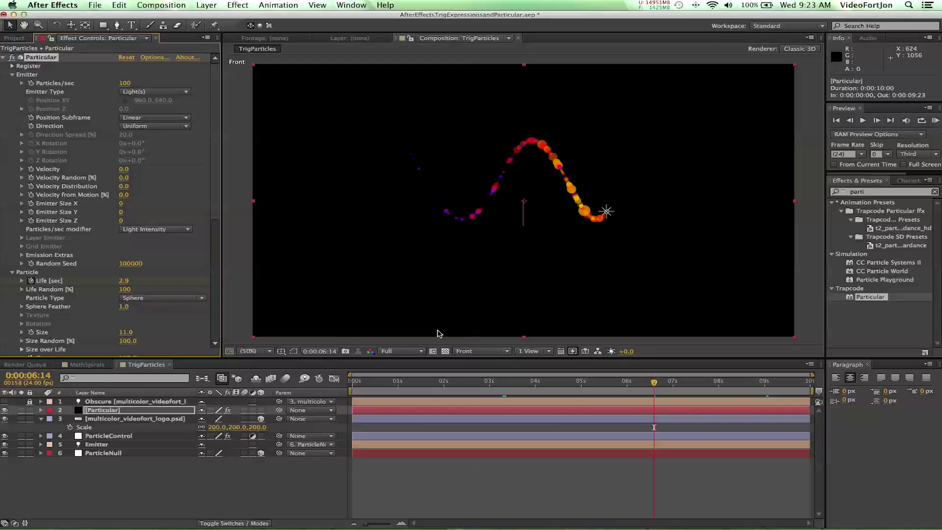
pyautogui.moveTo(654, 384); pyautogui.dragTo(786, 408)
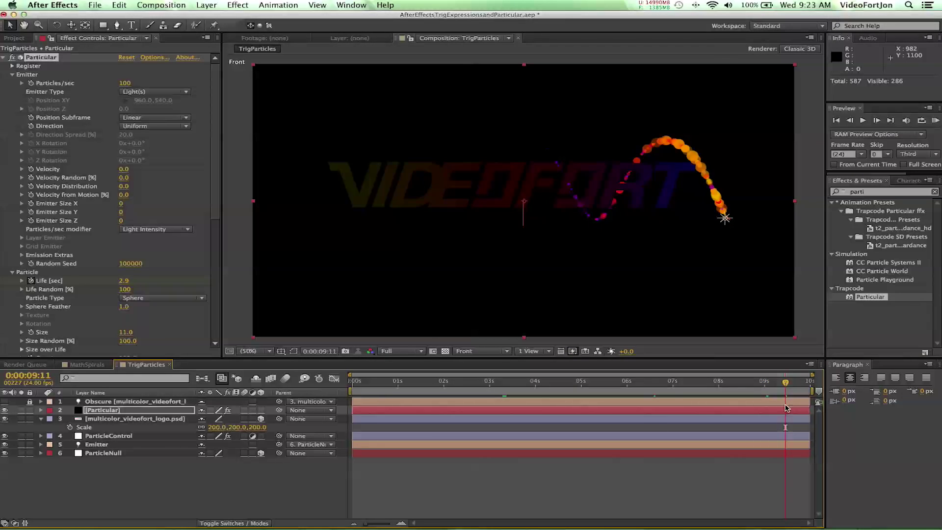
pyautogui.click(124, 282)
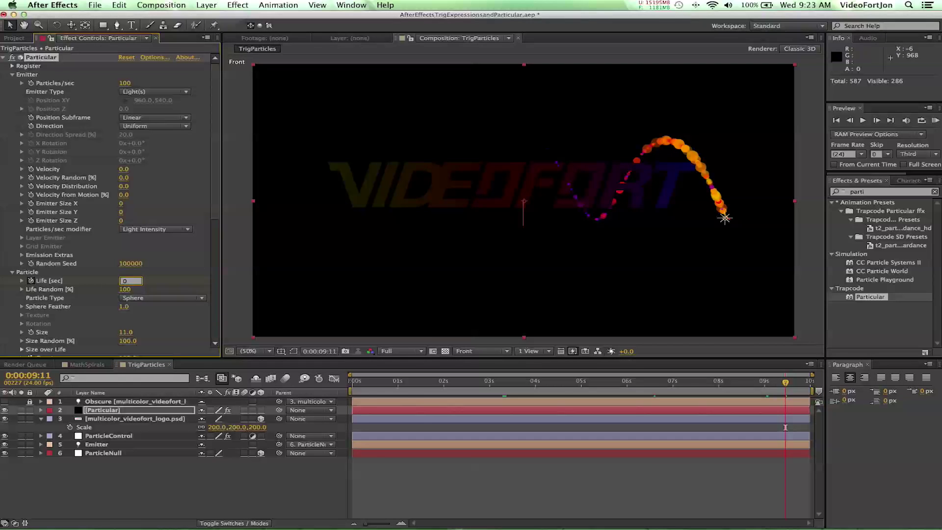
pyautogui.press('Return')
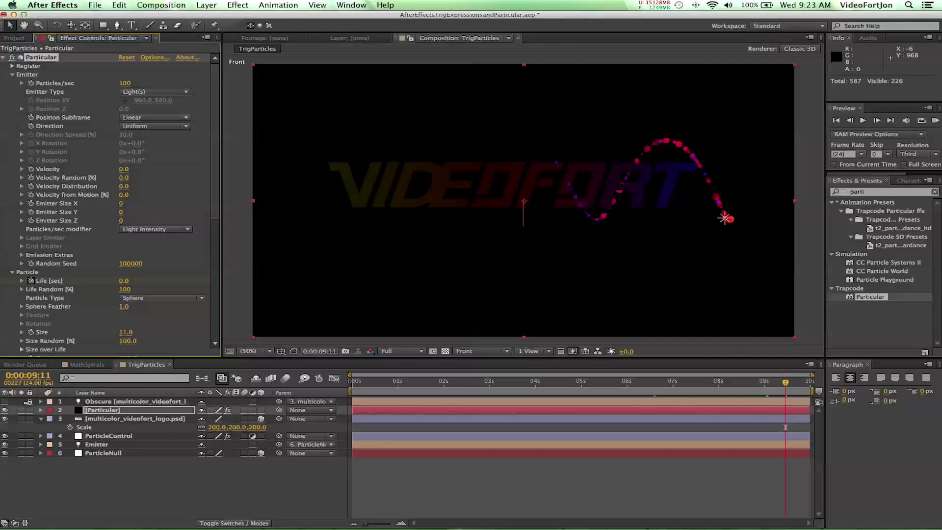
# Reveal the Particular layer's keyframes and scrub through the animation to check the particles around the enlarged logo.
pyautogui.click(108, 411)
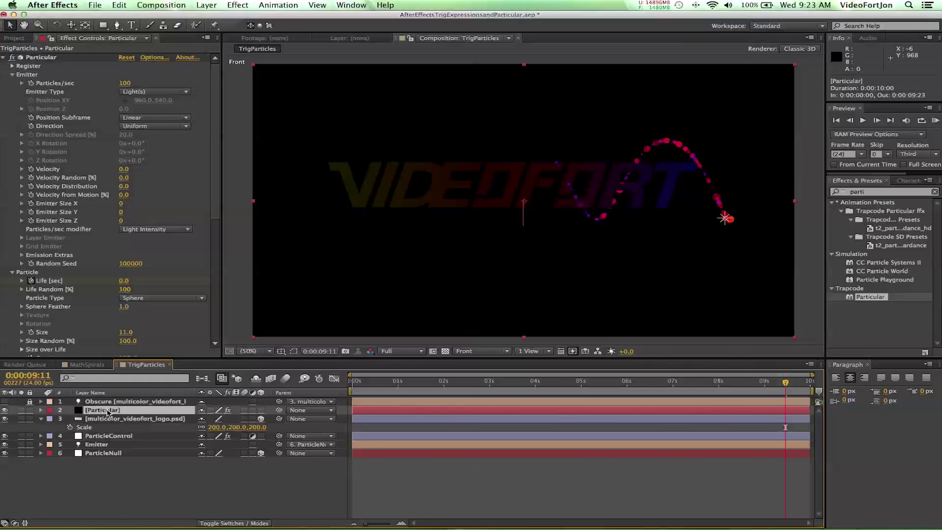
pyautogui.press('u')
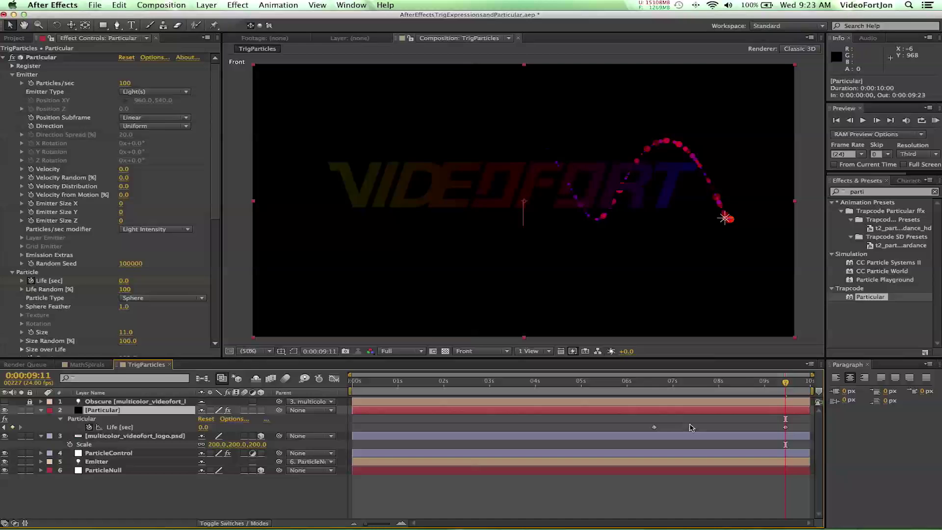
pyautogui.moveTo(658, 382); pyautogui.dragTo(444, 375)
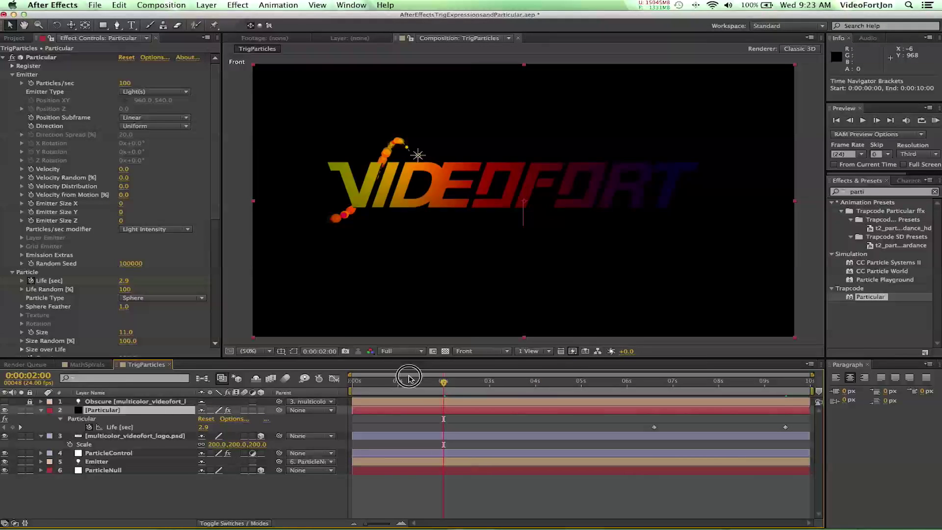
pyautogui.moveTo(528, 387); pyautogui.dragTo(606, 416)
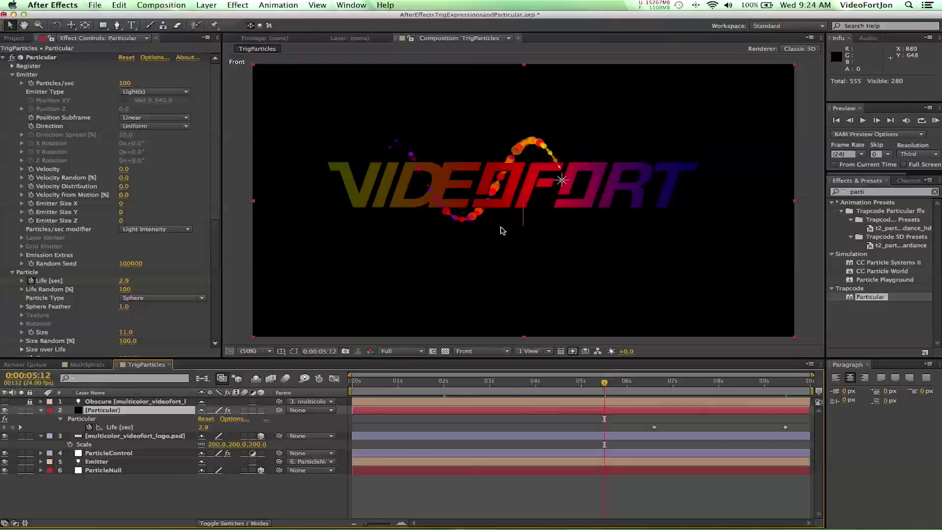
pyautogui.moveTo(391, 391); pyautogui.dragTo(486, 385)
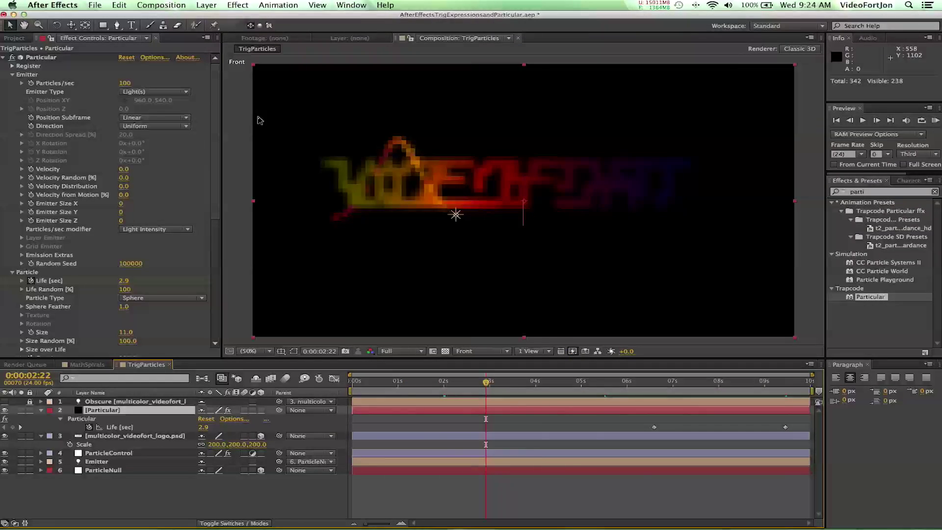
# Add a spot light with 100% intensity, a 90° cone angle and 50% cone feather to the composition.
pyautogui.click(201, 7)
pyautogui.moveTo(216, 18)
pyautogui.click(378, 40)
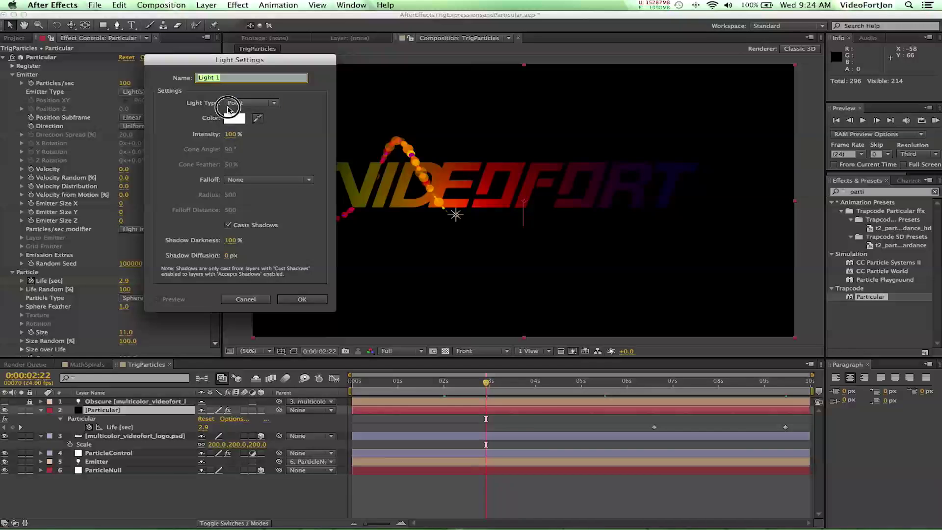
pyautogui.click(228, 106)
pyautogui.click(237, 122)
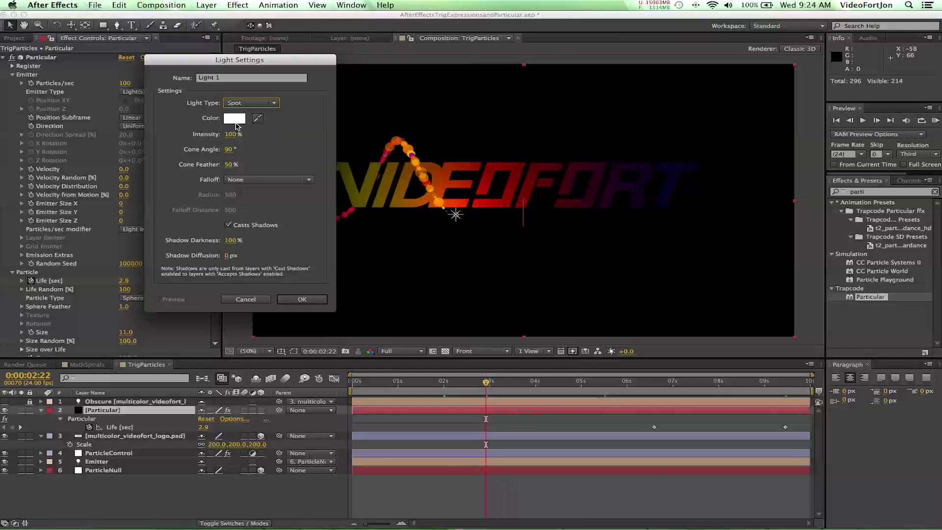
pyautogui.click(235, 104)
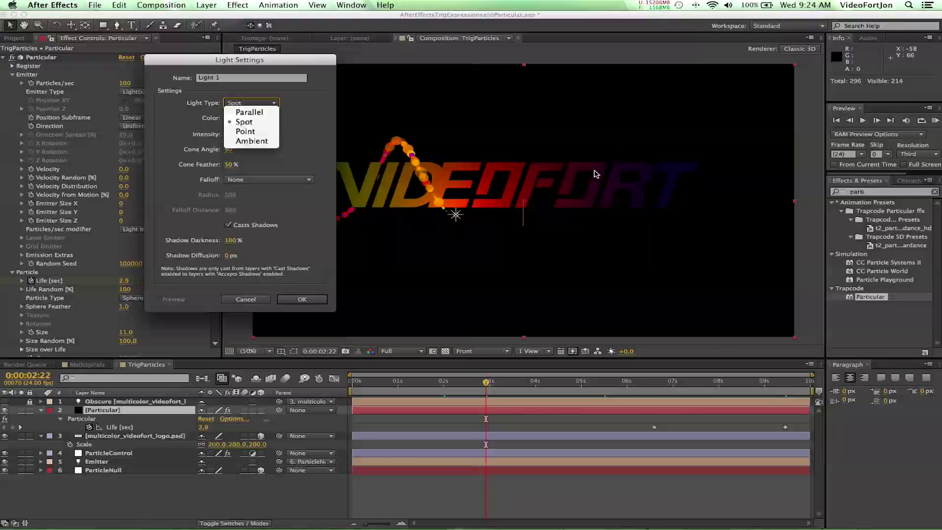
pyautogui.click(301, 124)
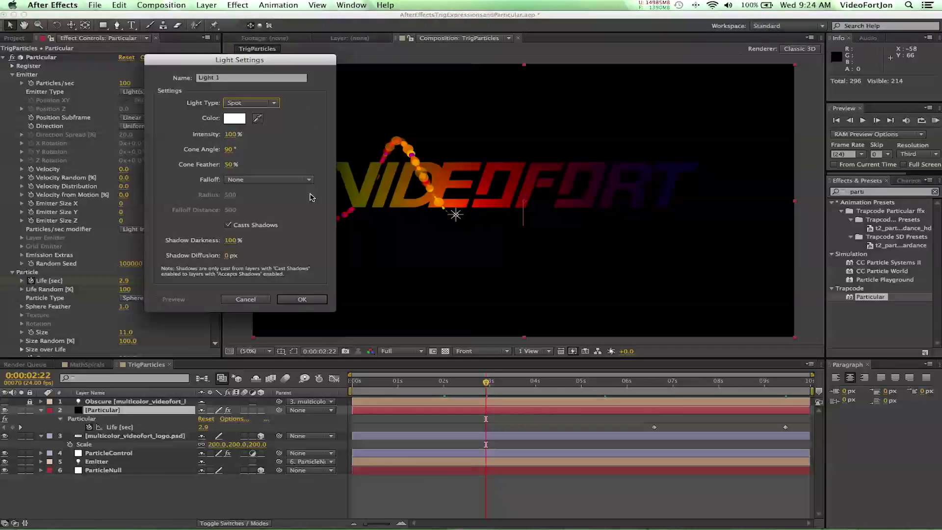
pyautogui.click(302, 300)
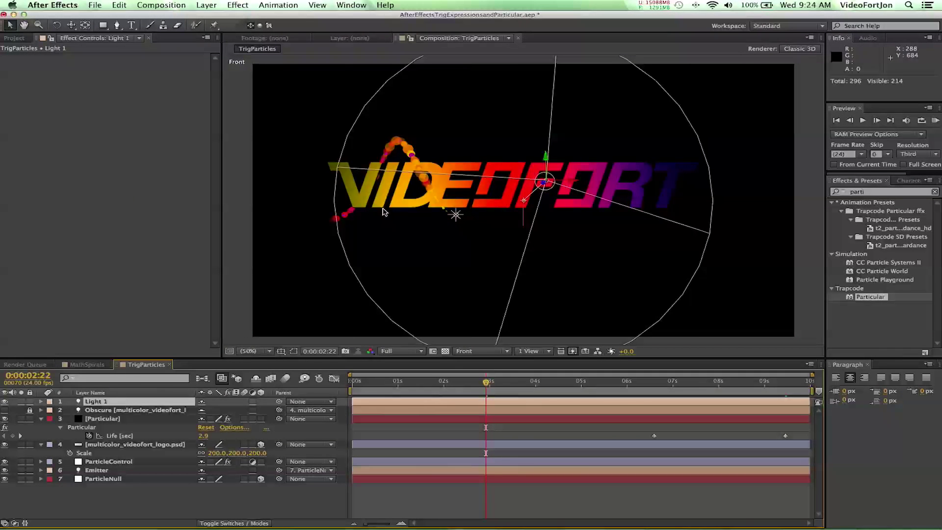
# Position the spot light and its point of interest near the logo's centre, checking the lighting along the timeline up to 0:00:09:23.
pyautogui.moveTo(524, 202); pyautogui.dragTo(523, 185)
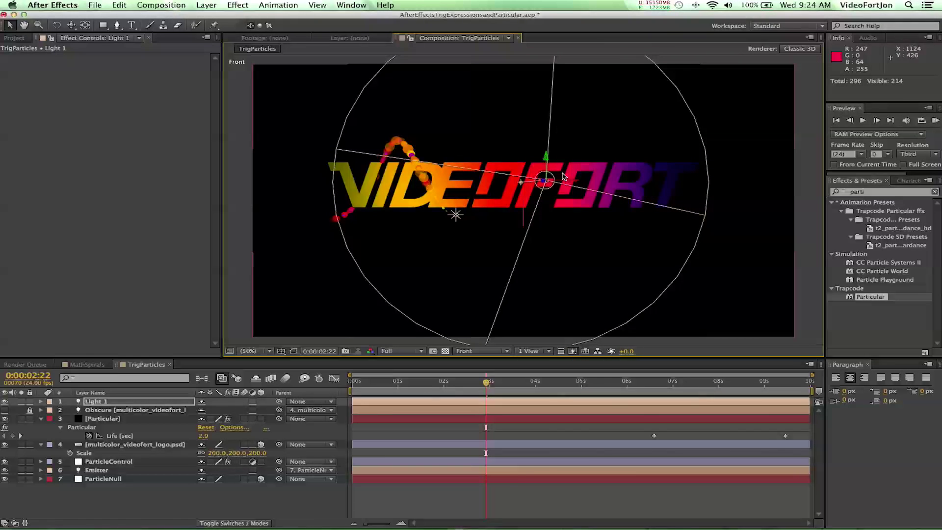
pyautogui.moveTo(545, 183); pyautogui.dragTo(443, 195)
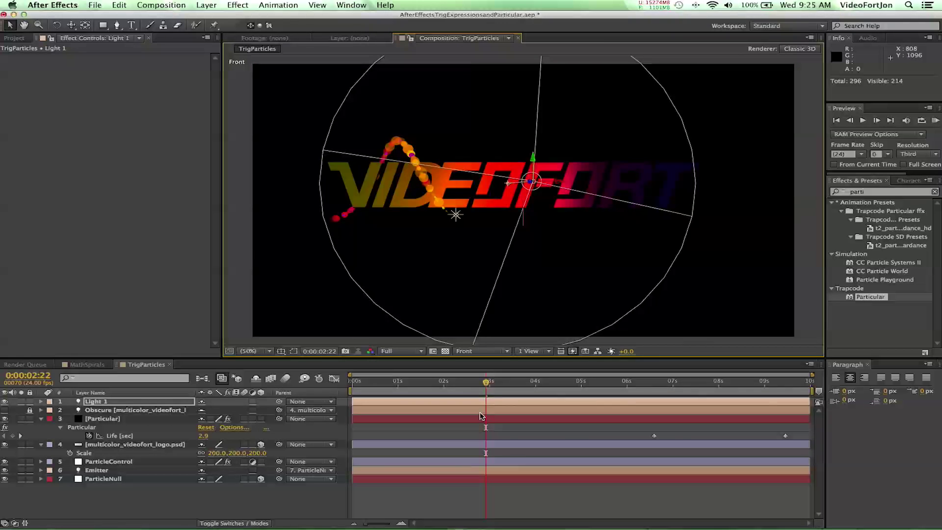
pyautogui.moveTo(484, 380); pyautogui.dragTo(662, 392)
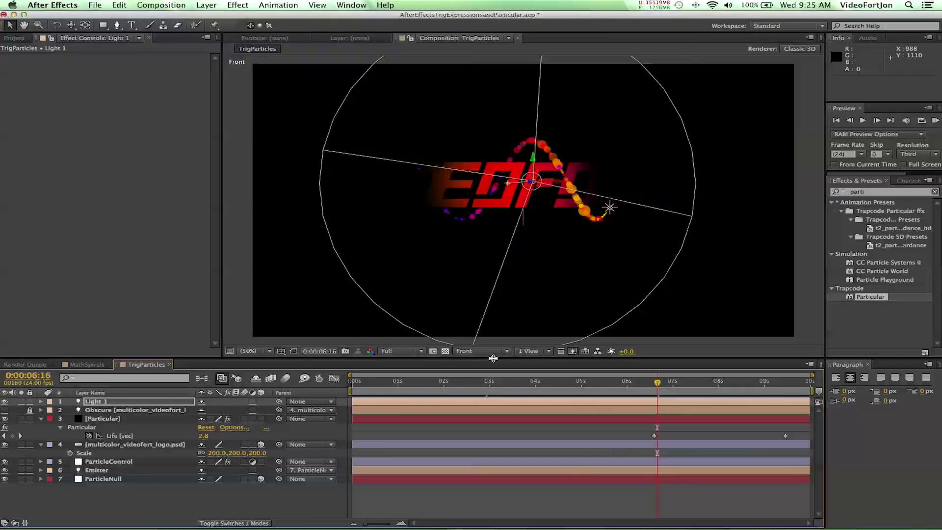
pyautogui.moveTo(659, 383); pyautogui.dragTo(810, 386)
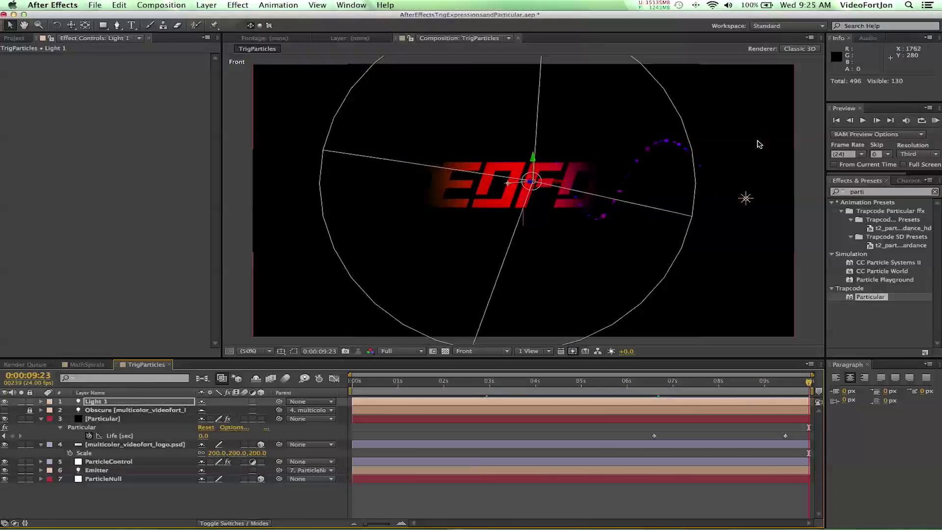
pyautogui.moveTo(576, 209); pyautogui.dragTo(903, 349)
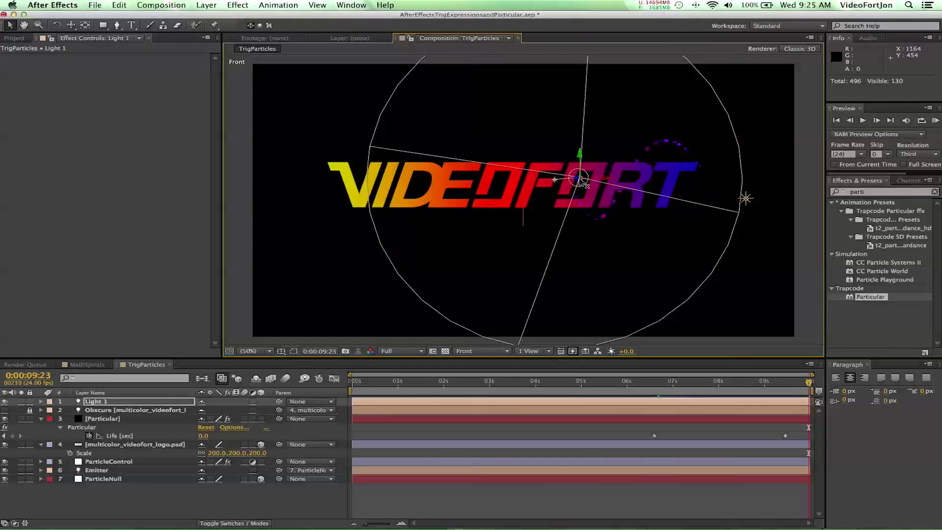
pyautogui.moveTo(580, 180); pyautogui.dragTo(361, 123)
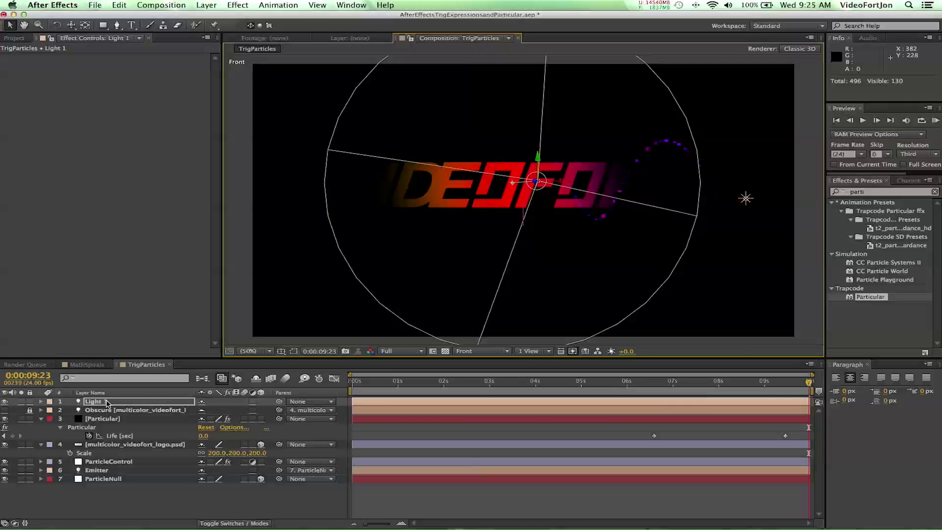
# Set the spot light's intensity to 423% and its cone angle to 100°.
pyautogui.click(42, 405)
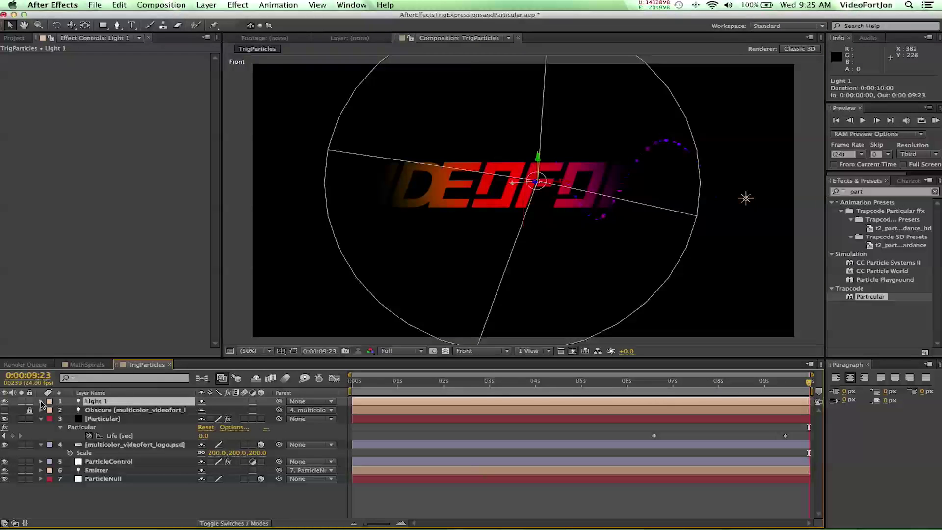
pyautogui.doubleClick(94, 403)
pyautogui.moveTo(232, 134); pyautogui.dragTo(417, 139)
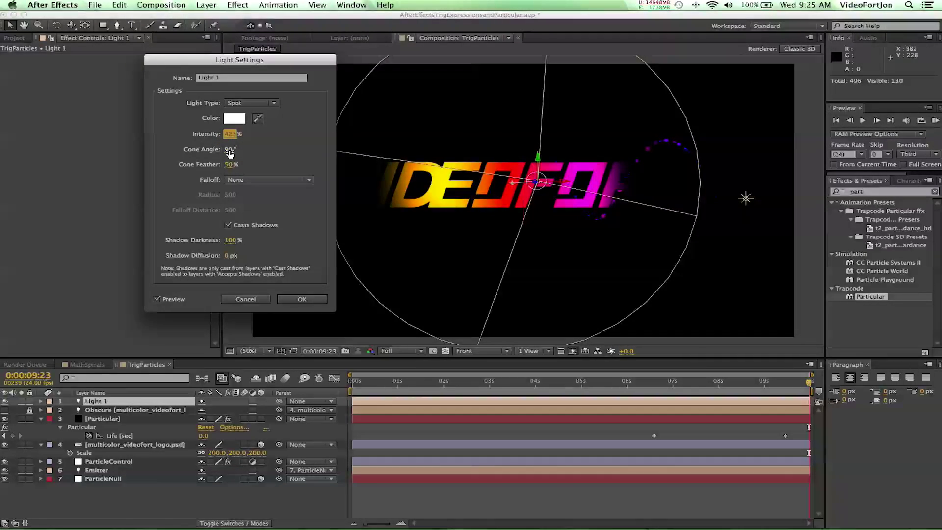
pyautogui.moveTo(229, 152); pyautogui.dragTo(308, 151)
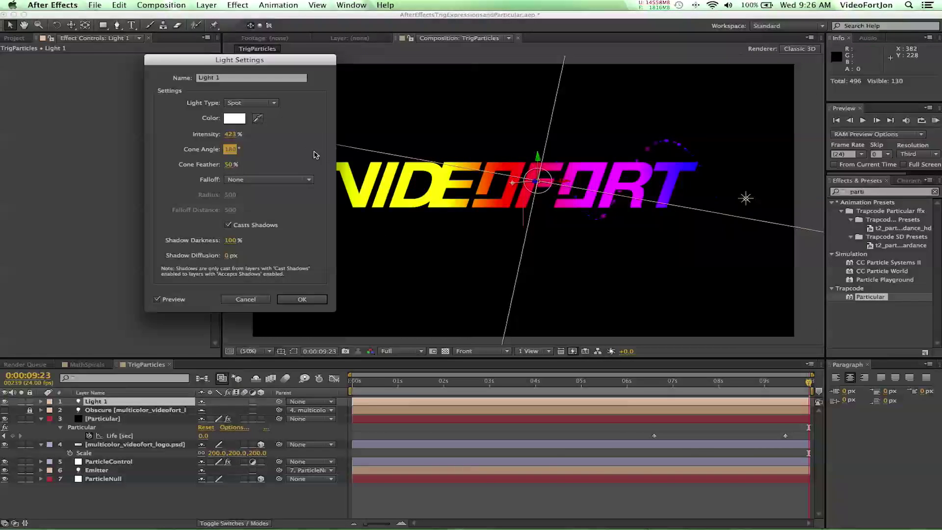
pyautogui.moveTo(229, 149); pyautogui.dragTo(203, 150)
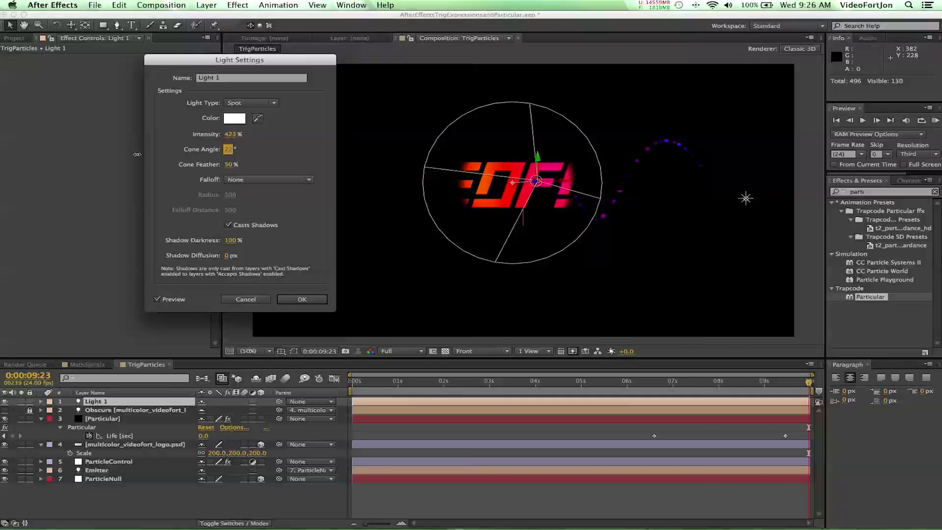
pyautogui.click(225, 150)
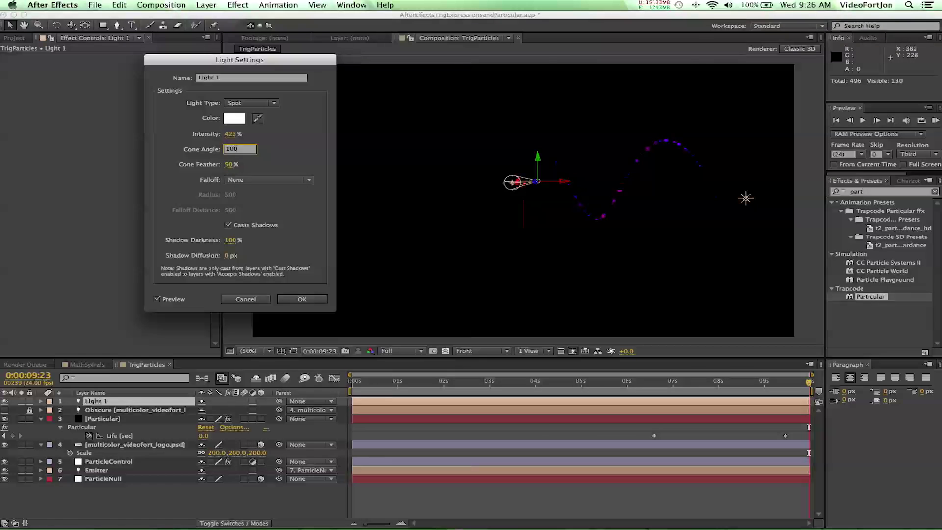
pyautogui.write('100')
pyautogui.press('Return')
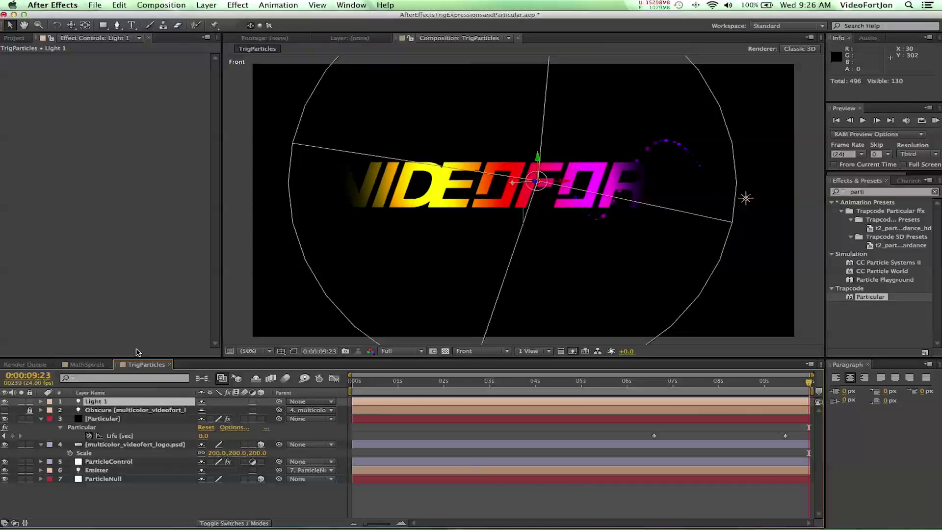
# Set the spot light's intensity to 100%.
pyautogui.click(97, 403)
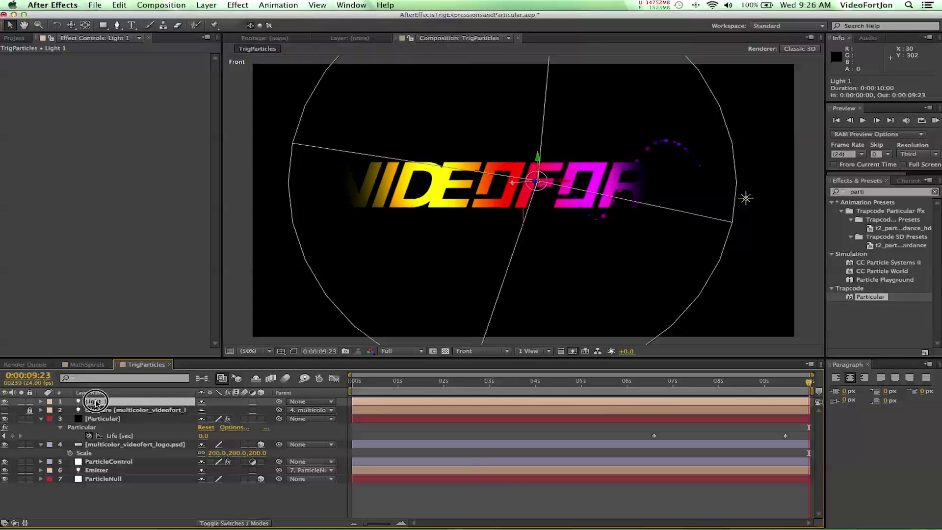
pyautogui.doubleClick(95, 402)
pyautogui.click(230, 134)
pyautogui.write('100')
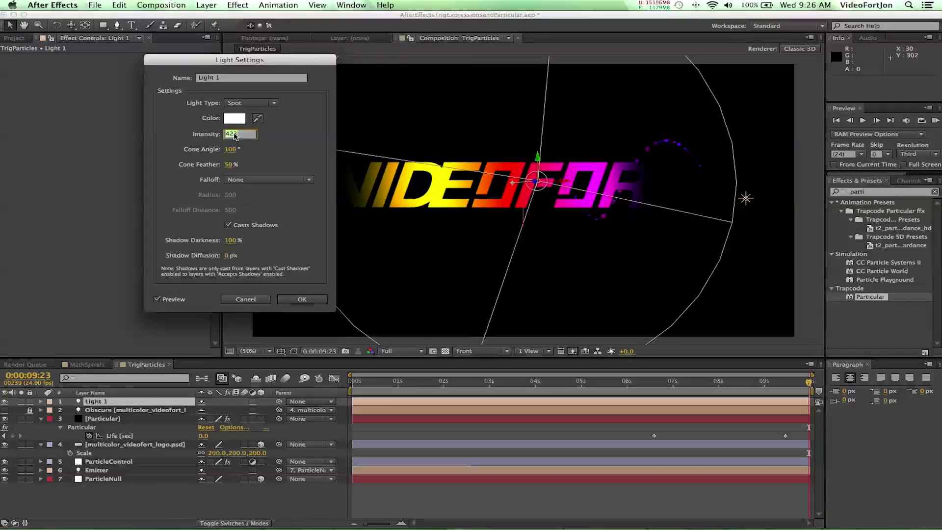
pyautogui.press('Return')
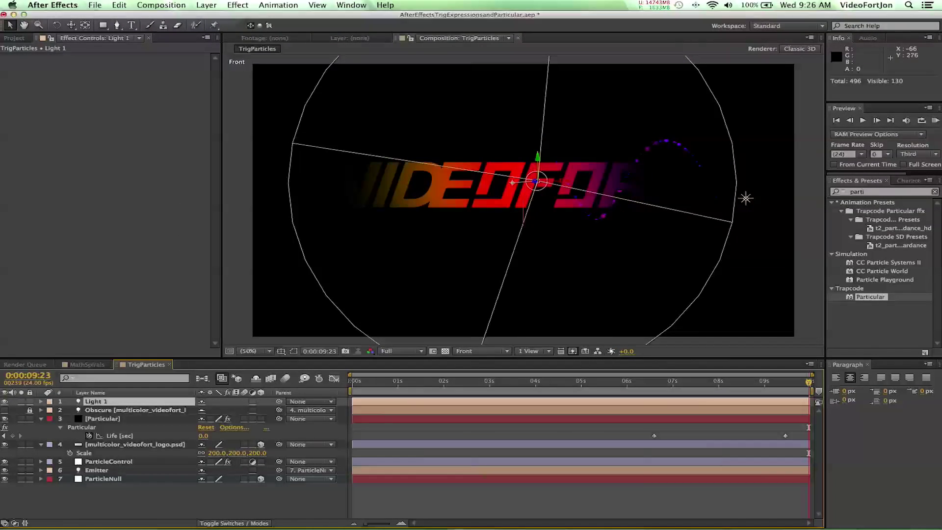
# Adjust the spot light's sideways position and, in Top view, pull it farther in front of the logo so the whole logo is lit.
pyautogui.moveTo(536, 182); pyautogui.dragTo(620, 219)
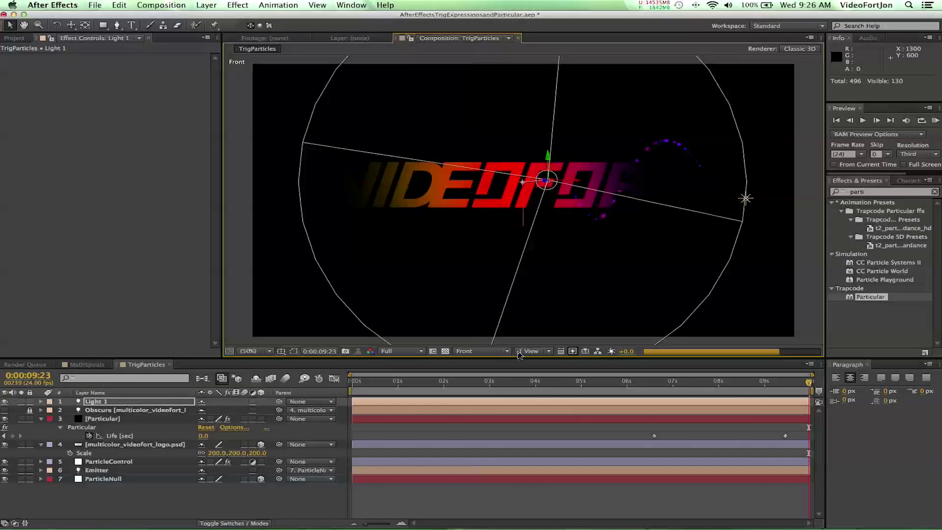
pyautogui.click(474, 351)
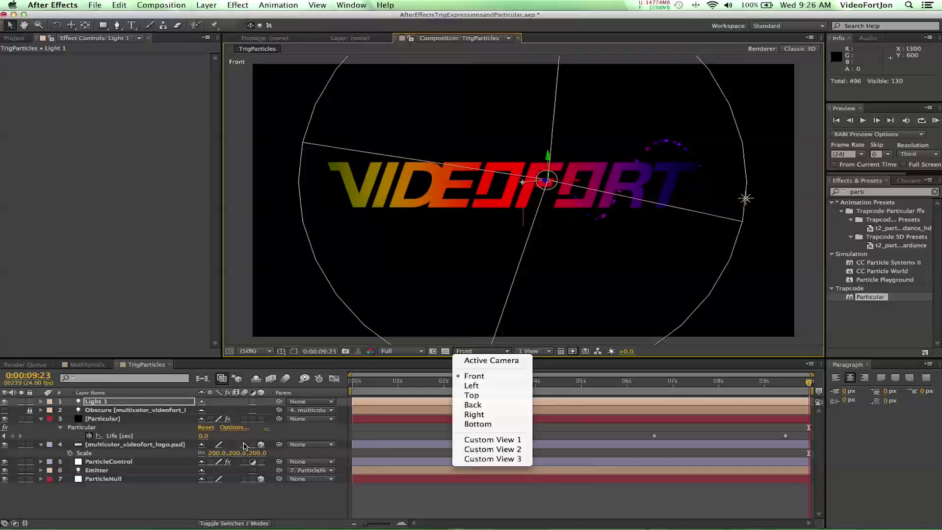
pyautogui.click(476, 396)
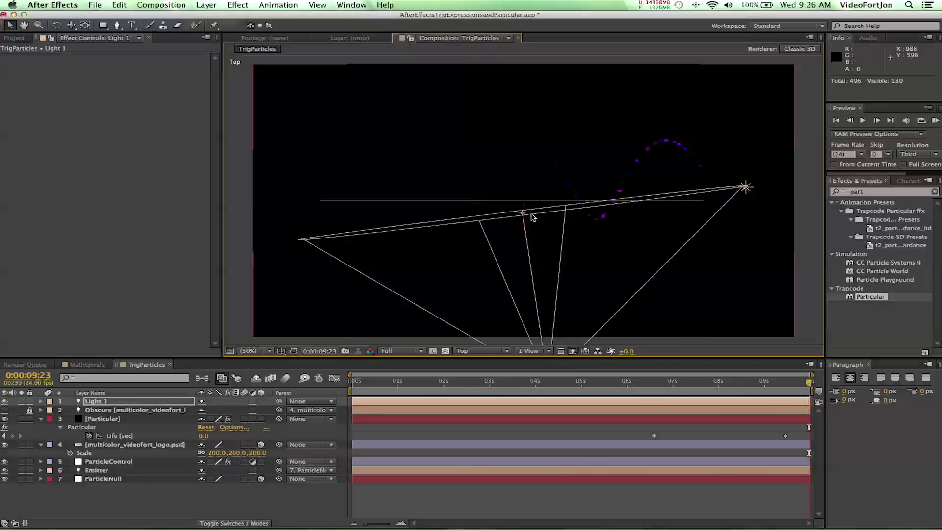
pyautogui.press(',')
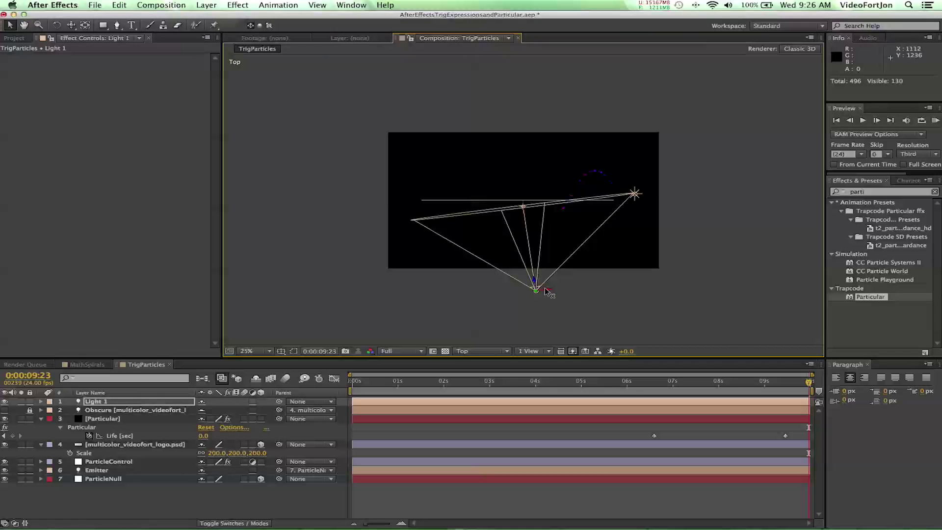
pyautogui.moveTo(545, 291); pyautogui.dragTo(521, 313)
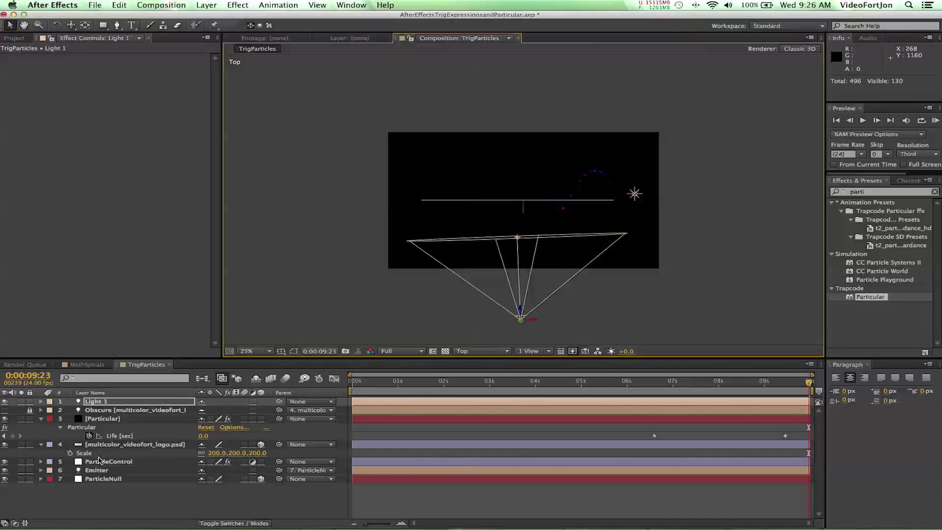
# Push the logo layer slightly back in depth from Top view, and scrub to 0:00:04:07 in Front view to check the particle weave.
pyautogui.click(112, 444)
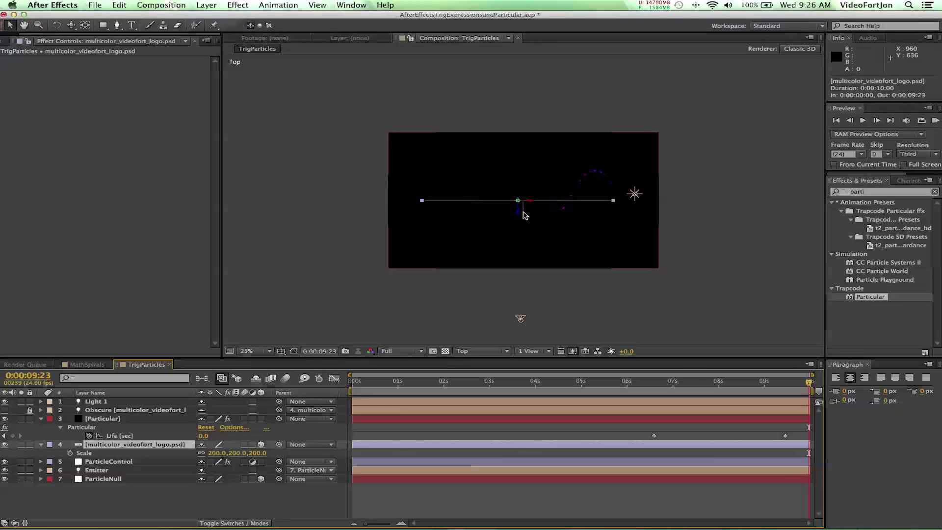
pyautogui.moveTo(519, 212); pyautogui.dragTo(519, 204)
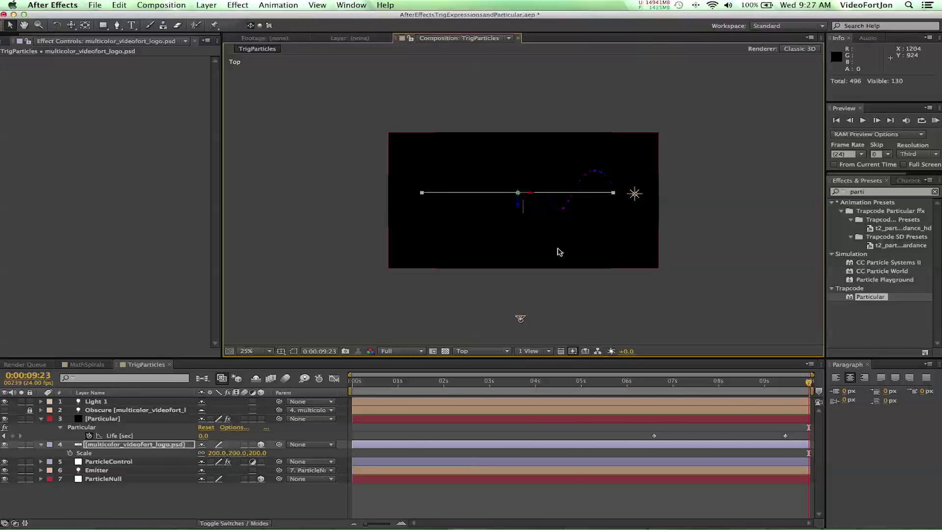
pyautogui.click(508, 352)
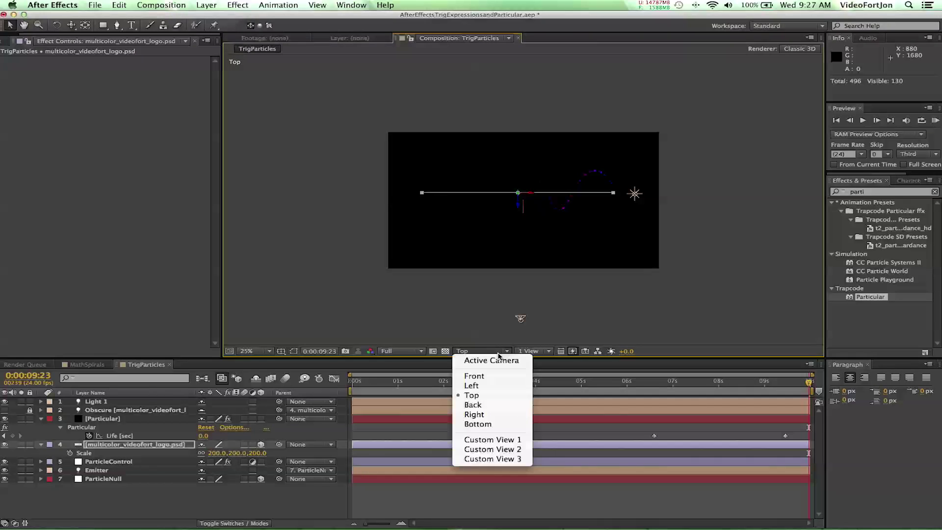
pyautogui.click(500, 378)
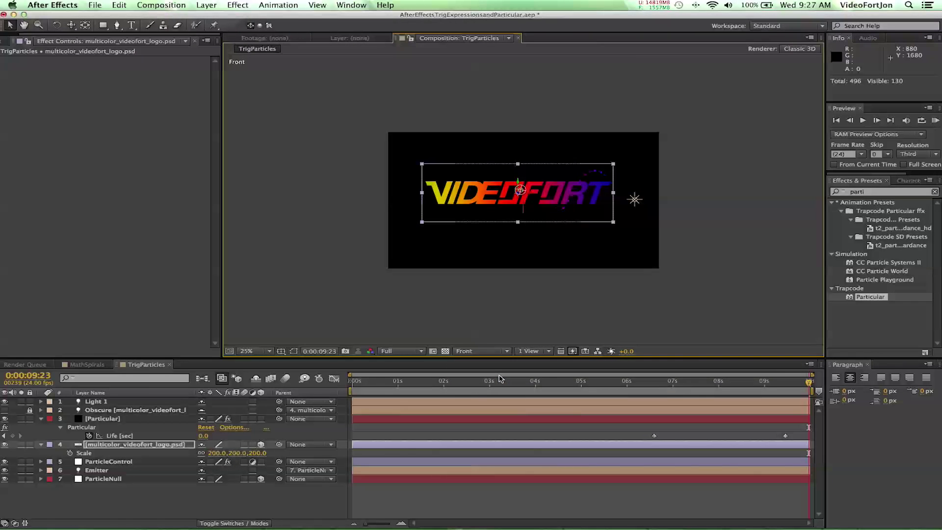
pyautogui.moveTo(374, 381); pyautogui.dragTo(577, 381)
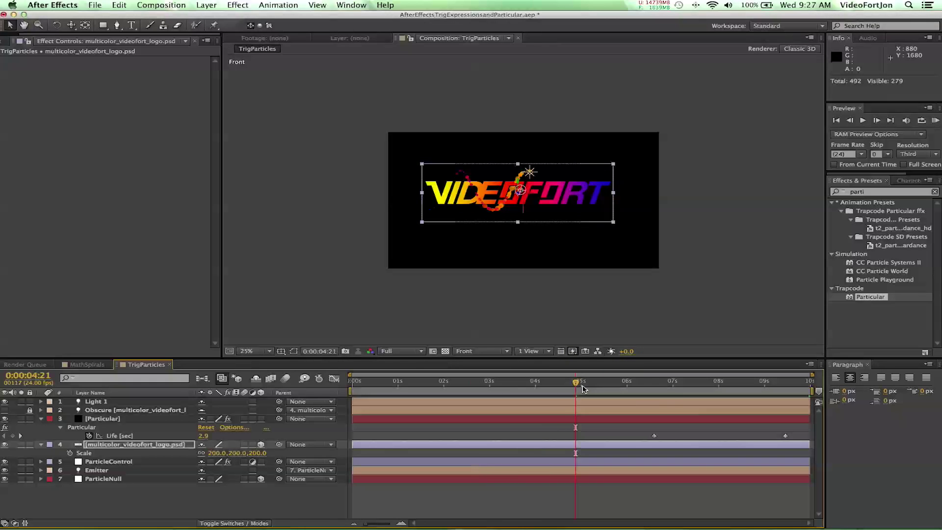
pyautogui.scroll(1, 518, 196)
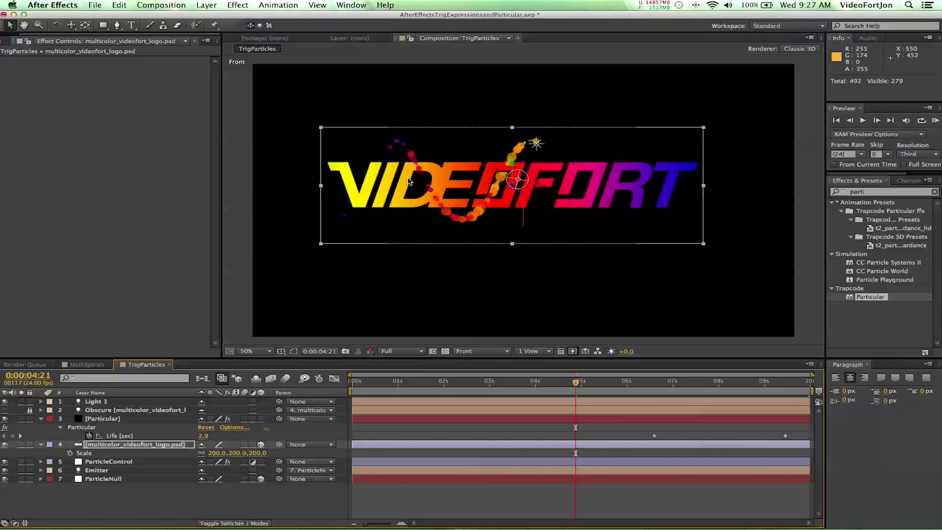
pyautogui.moveTo(393, 391); pyautogui.dragTo(557, 396)
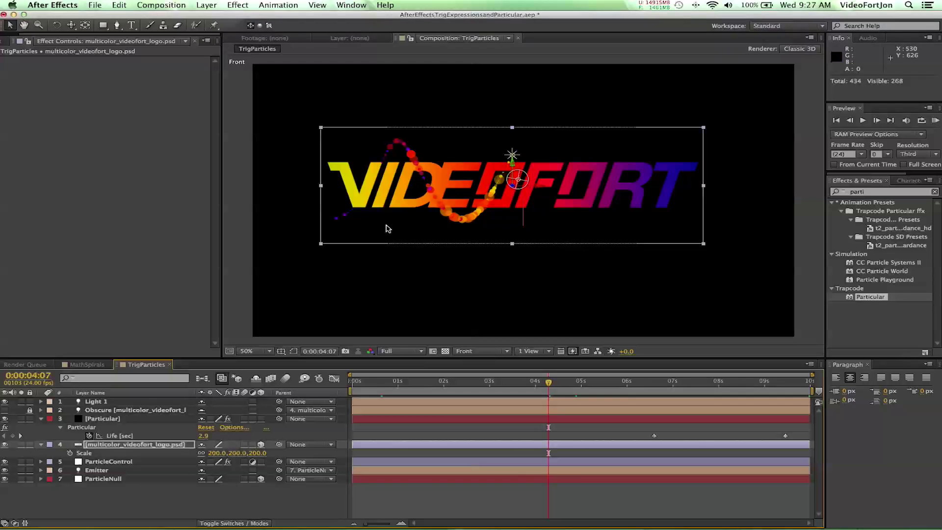
# Move the logo layer slightly forward in Top view so it lines up with the emitter light at 0:00:04:07.
pyautogui.click(133, 448)
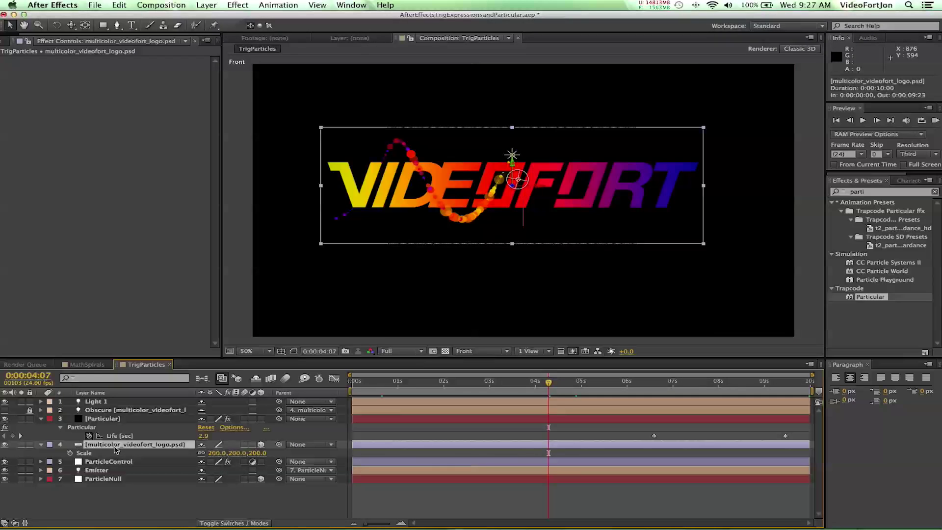
pyautogui.click(481, 350)
pyautogui.click(486, 395)
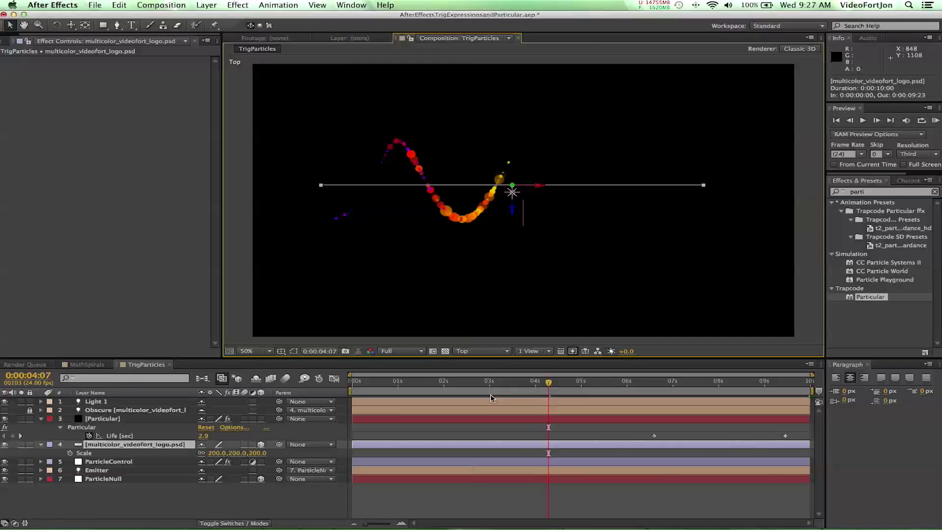
pyautogui.moveTo(513, 207); pyautogui.dragTo(514, 215)
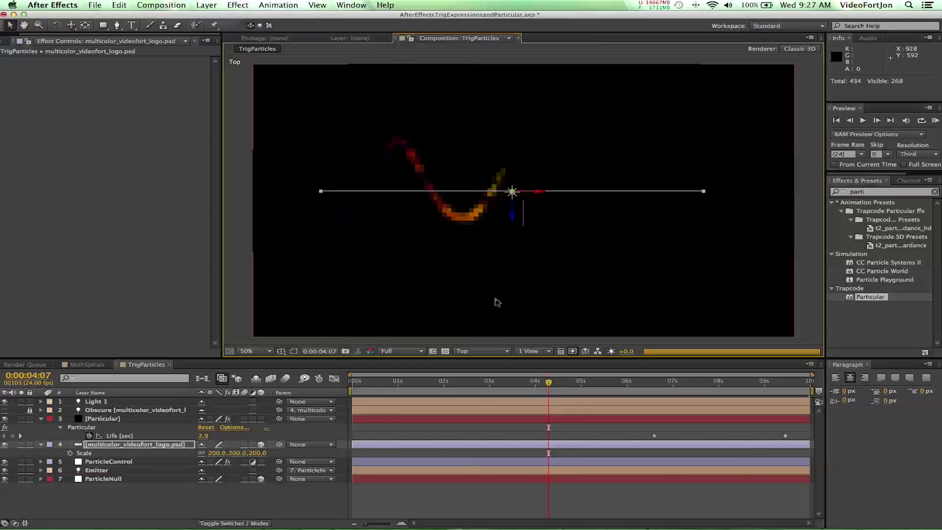
# Switch to Front view and scrub to 0:00:06:11 to check how the particles weave around the logo.
pyautogui.click(462, 356)
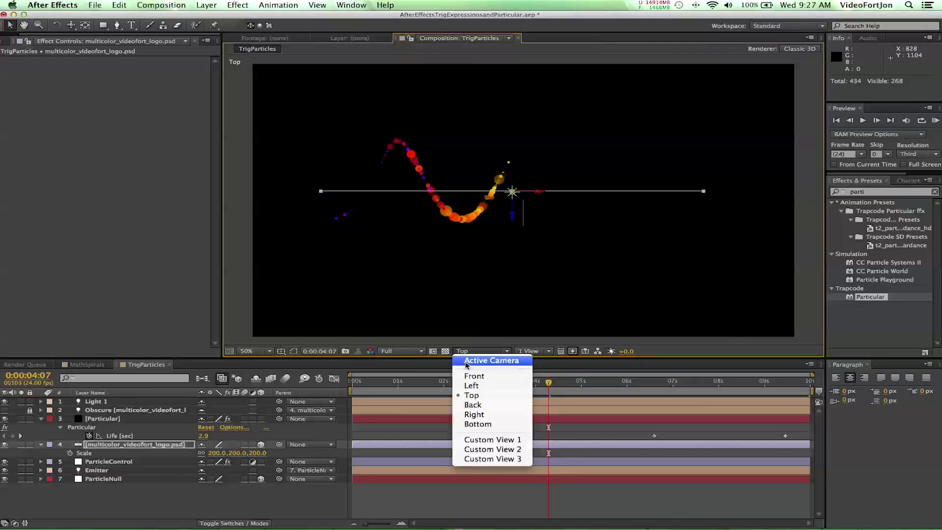
pyautogui.click(474, 377)
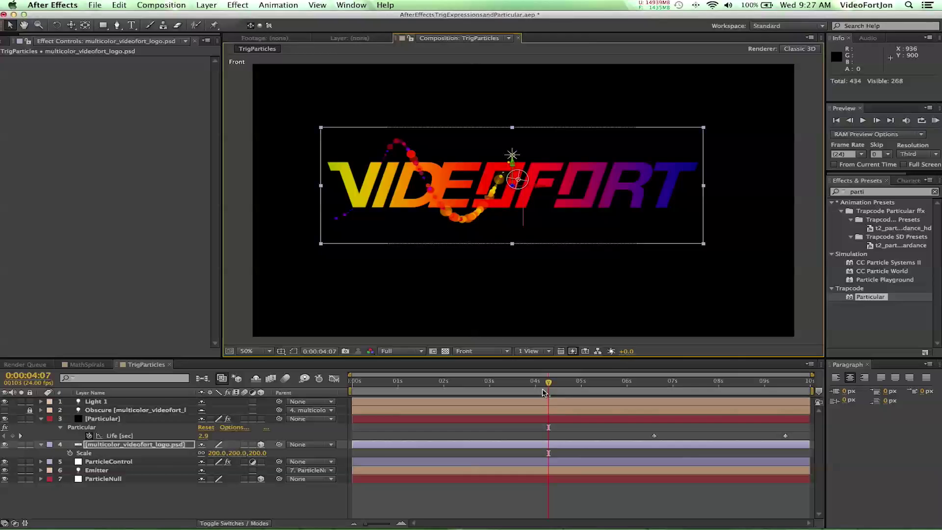
pyautogui.moveTo(547, 384); pyautogui.dragTo(648, 385)
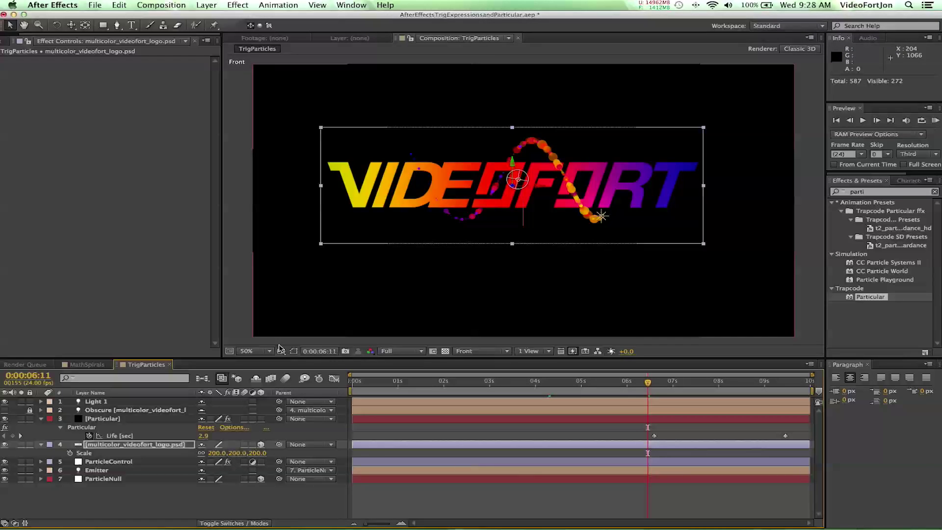
# Set the Particular effect's Life Random, Opacity Random and Size Random to 0.
pyautogui.click(98, 419)
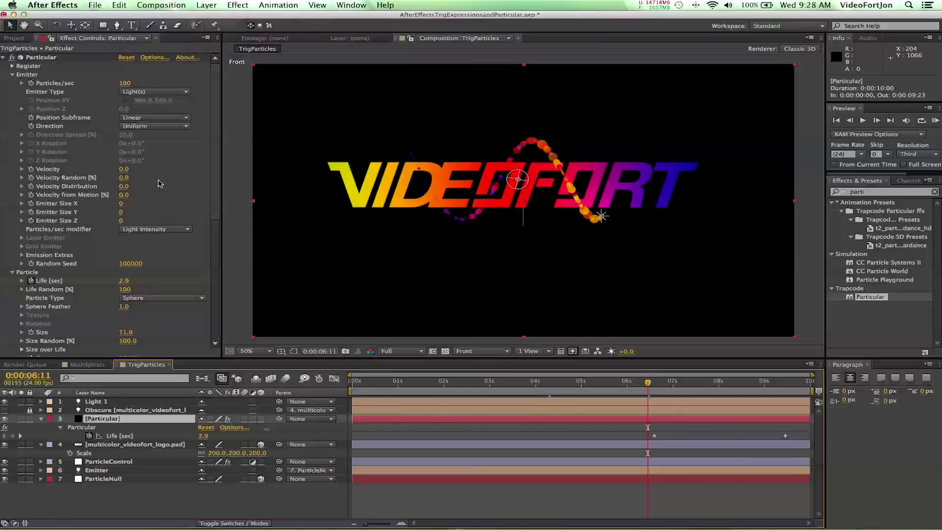
pyautogui.click(48, 283)
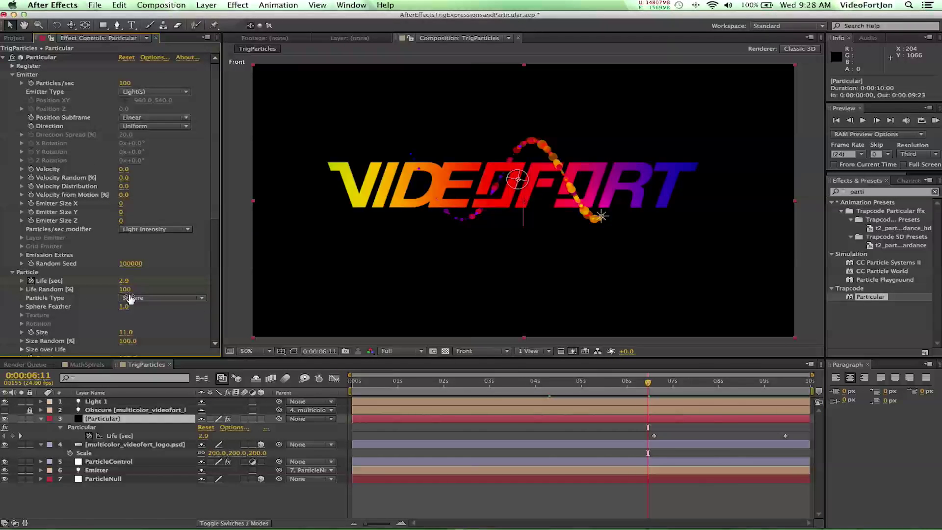
pyautogui.scroll(-5, 128, 295)
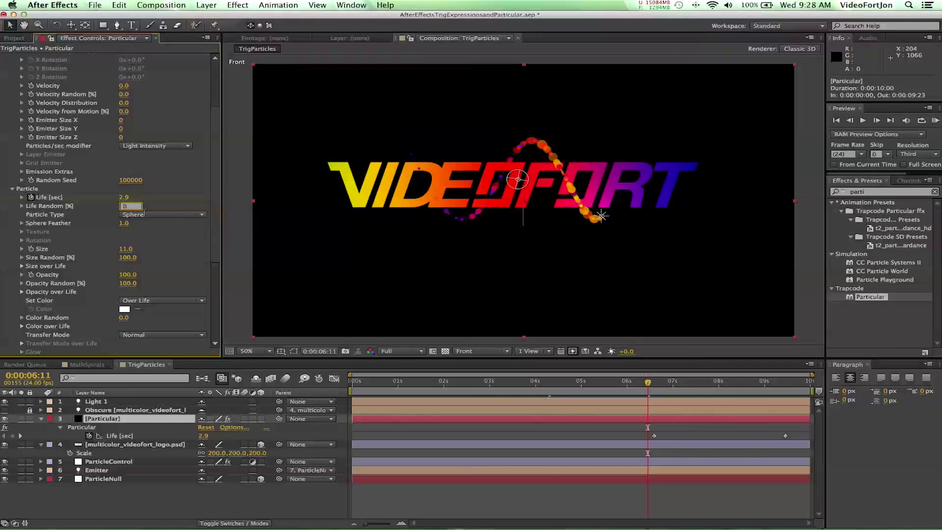
pyautogui.press('Return')
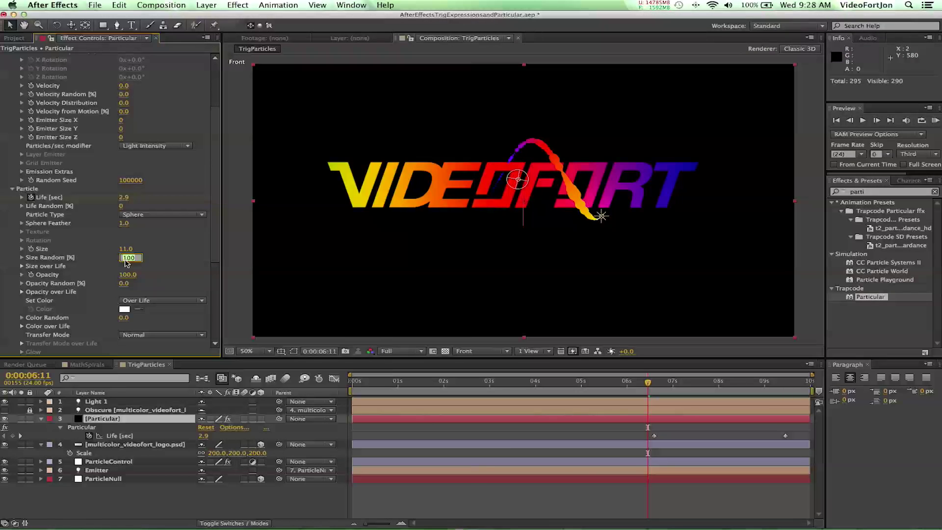
pyautogui.press('Return')
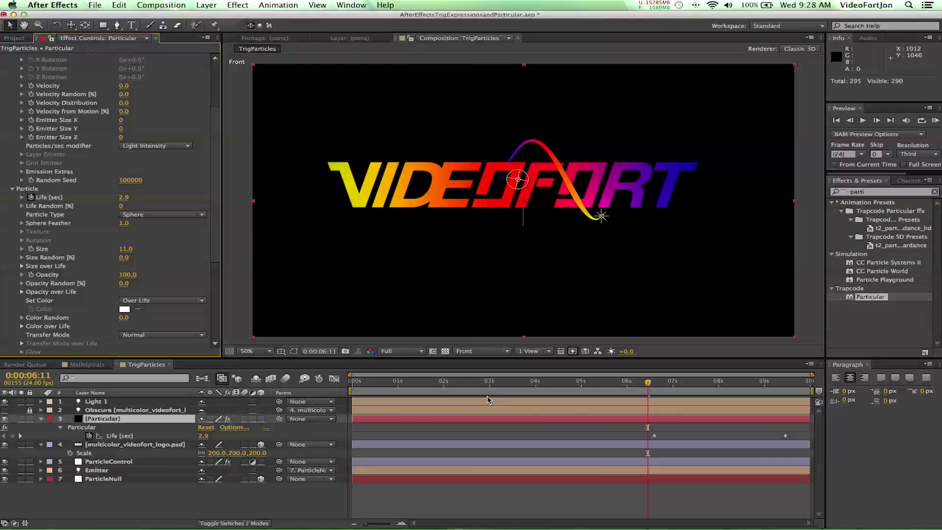
# Preview the spiral from near the start of the timeline, lowering the composition resolution to Third for playback.
pyautogui.moveTo(427, 386); pyautogui.dragTo(427, 441)
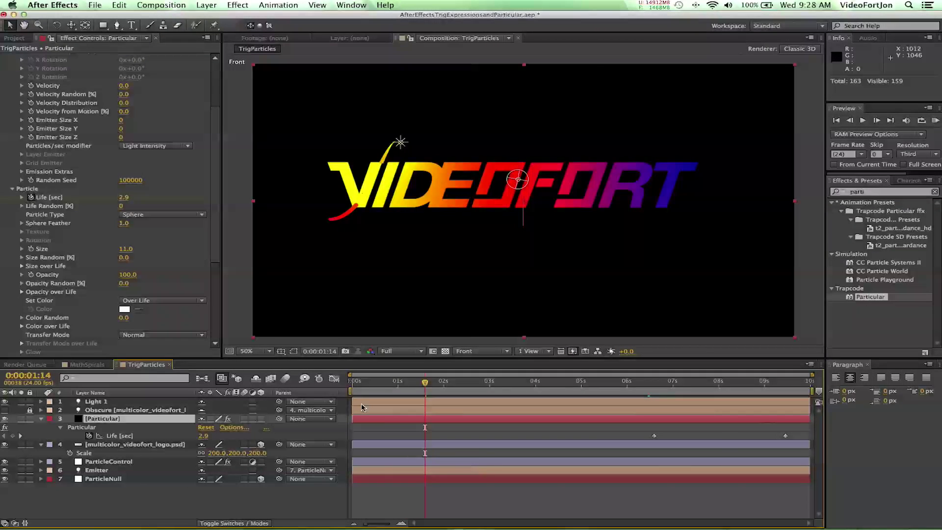
pyautogui.click(357, 382)
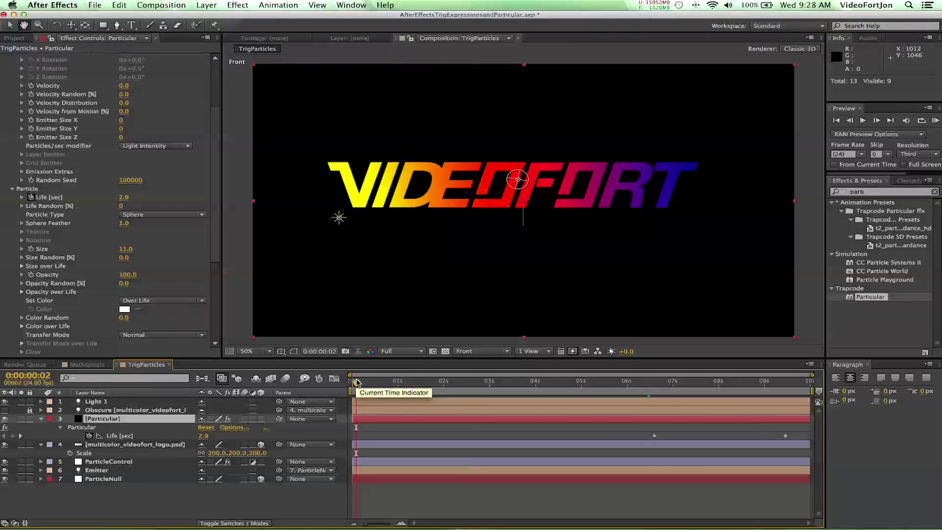
pyautogui.press('space')
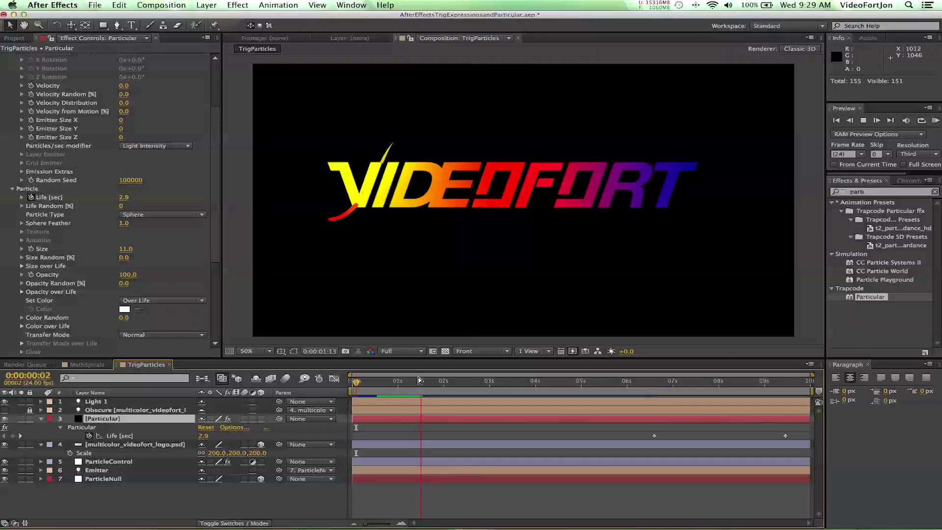
pyautogui.click(400, 351)
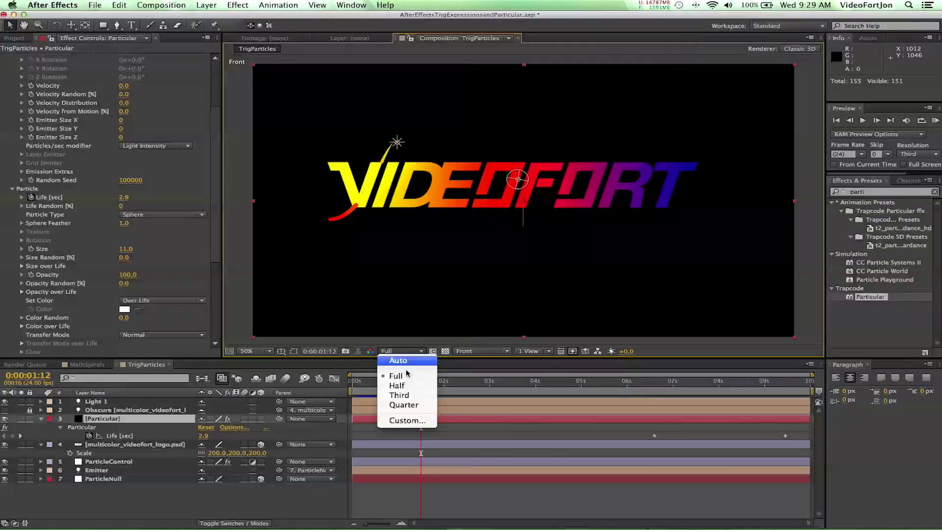
pyautogui.click(412, 395)
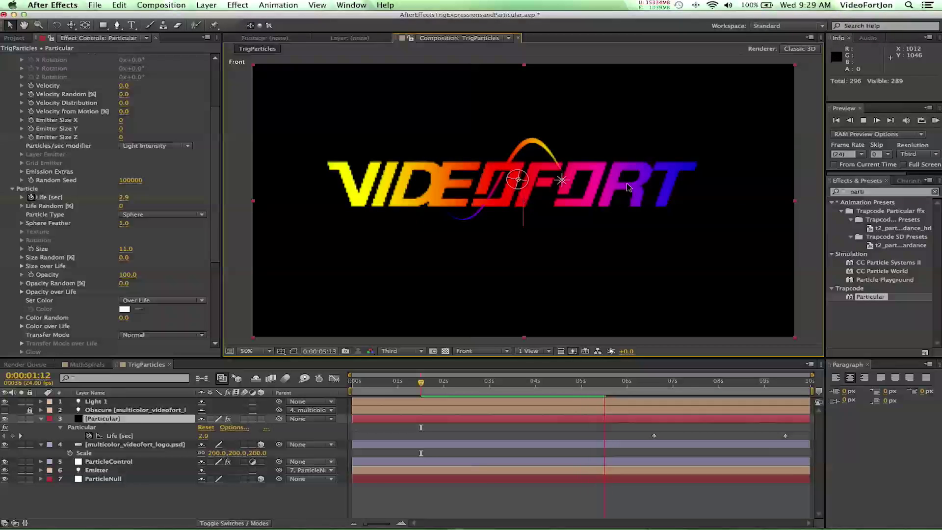
pyautogui.press('space')
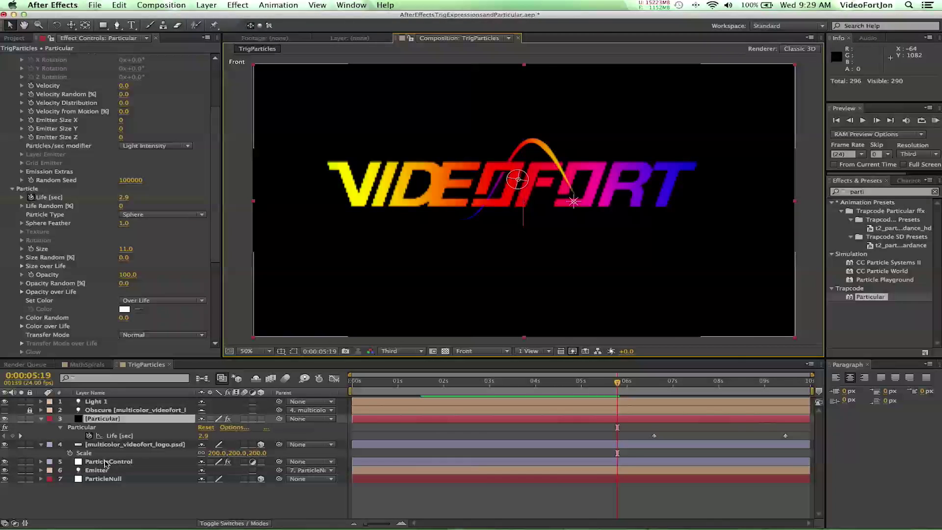
# Draw a rectangular mask around the text of the logo layer and set the composition resolution back to Full.
pyautogui.click(111, 444)
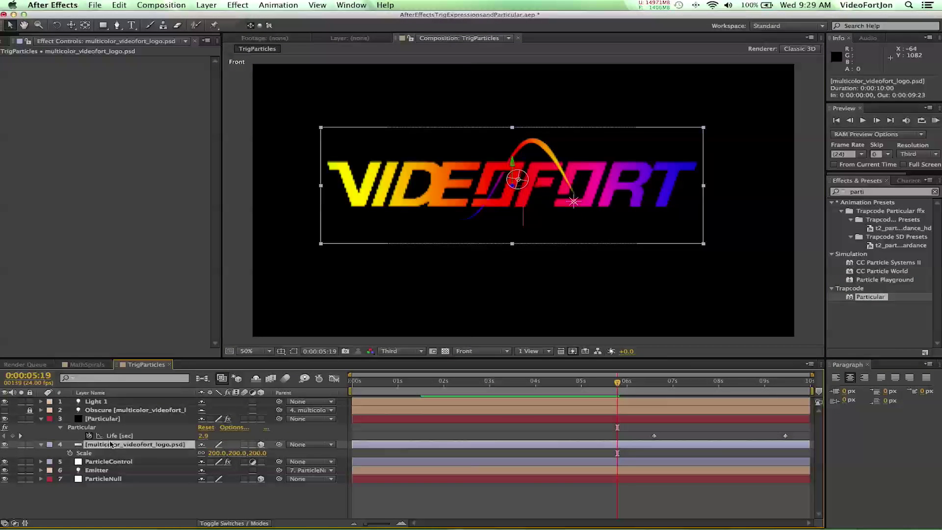
pyautogui.click(104, 31)
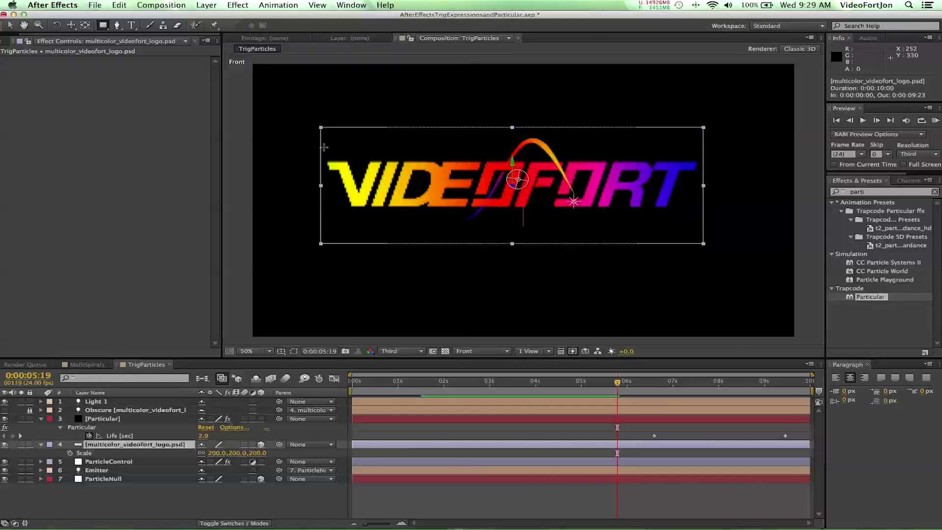
pyautogui.moveTo(323, 146)
pyautogui.mouseDown()
pyautogui.moveTo(381, 147)
pyautogui.moveTo(358, 162)
pyautogui.moveTo(421, 174)
pyautogui.moveTo(525, 169)
pyautogui.moveTo(587, 202)
pyautogui.moveTo(725, 219)
pyautogui.moveTo(698, 214)
pyautogui.moveTo(700, 204)
pyautogui.moveTo(710, 208)
pyautogui.mouseUp()
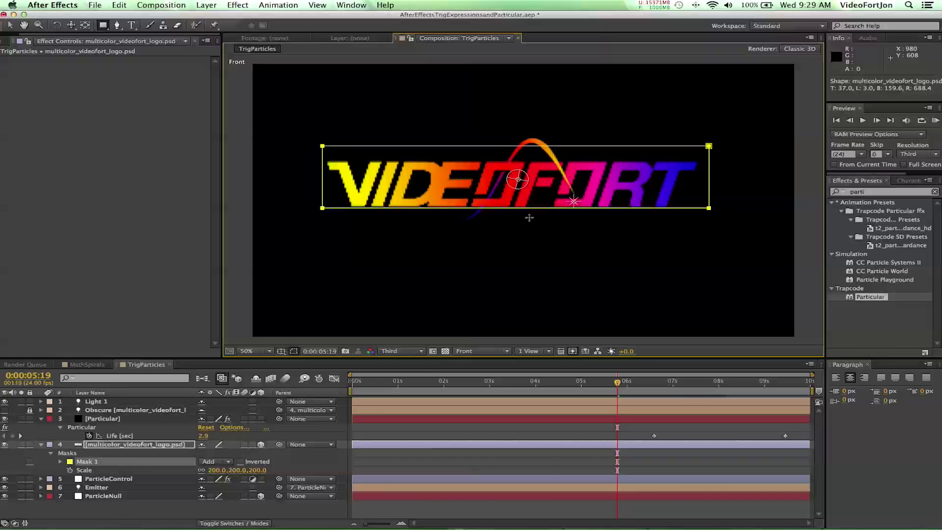
pyautogui.click(402, 351)
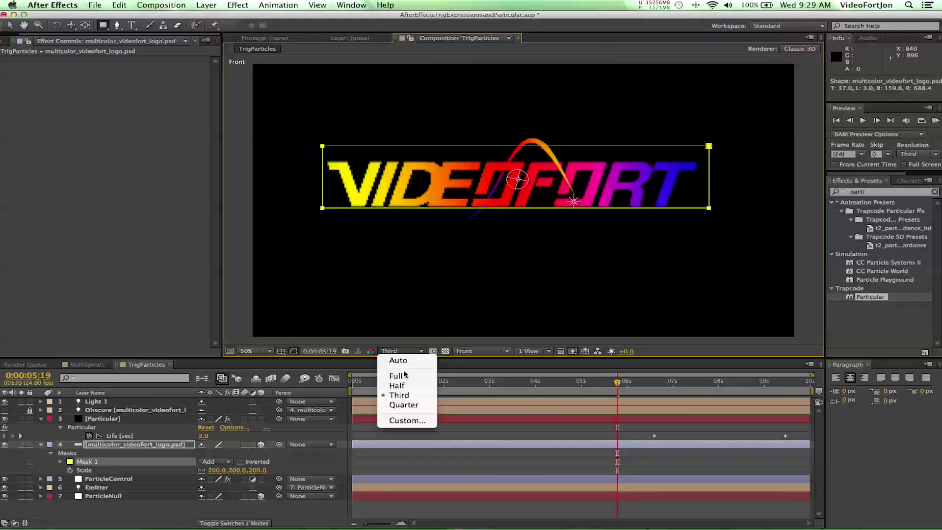
pyautogui.click(405, 376)
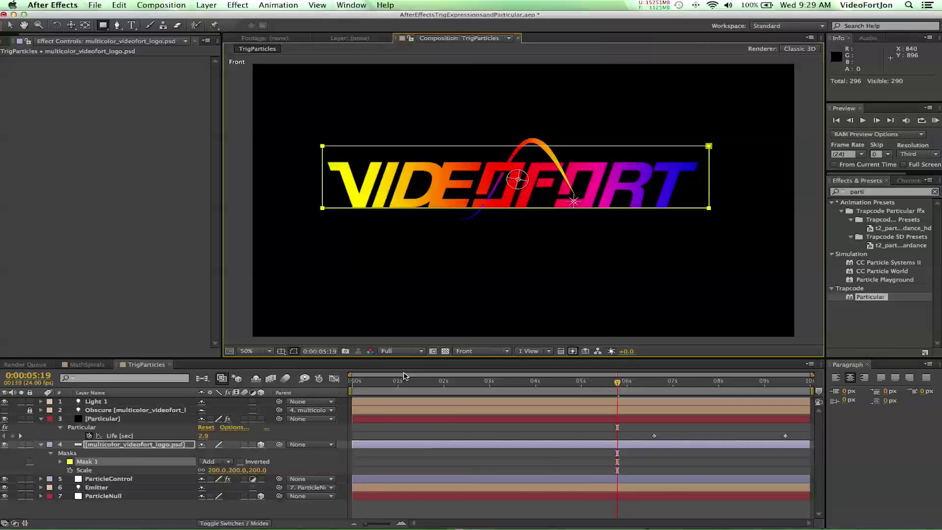
# Nudge the logo layer's mask slightly downward so the lettering is evenly enclosed above and below.
pyautogui.click(88, 462)
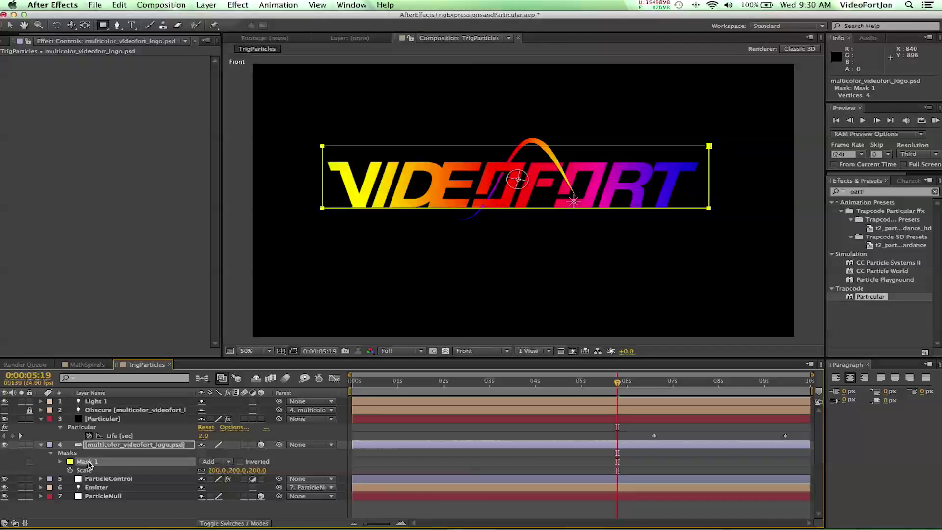
pyautogui.press('Down')
pyautogui.press('Down')
pyautogui.press('Down')
pyautogui.press('Down')
pyautogui.press('Down')
pyautogui.press('Down')
pyautogui.press('Down')
pyautogui.press('Down')
pyautogui.press('Down')
pyautogui.press('Down')
pyautogui.press('Down')
pyautogui.press('Down')
pyautogui.press('Down')
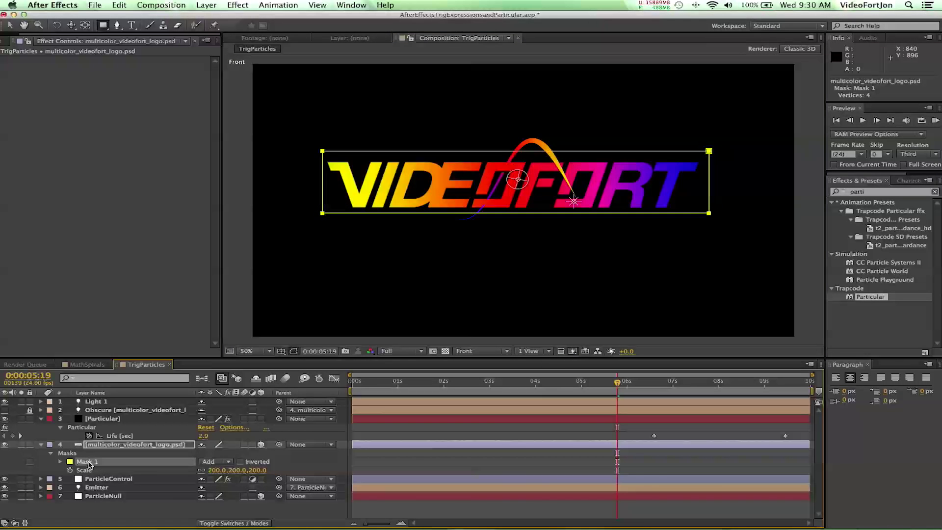
pyautogui.press('Down')
pyautogui.press('Down')
pyautogui.press('Down')
pyautogui.press('Down')
pyautogui.press('Down')
pyautogui.press('Down')
pyautogui.press('Down')
pyautogui.press('Down')
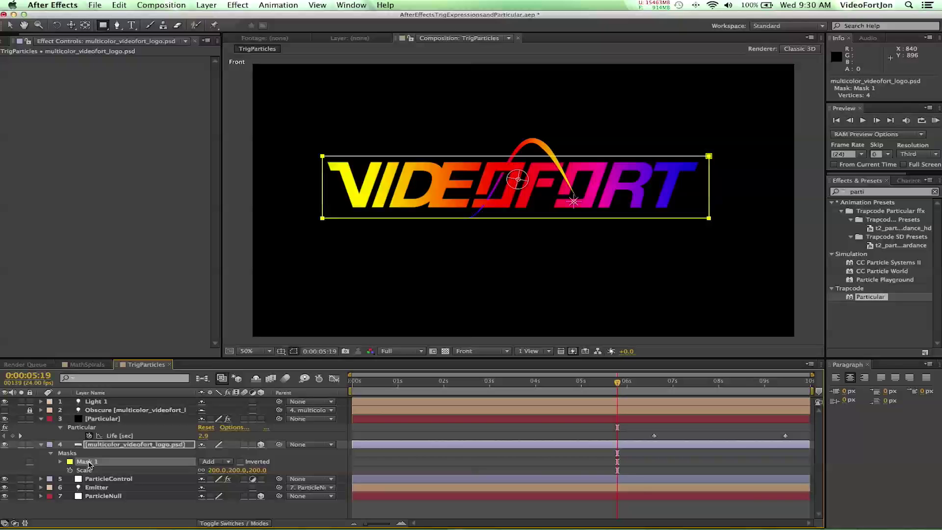
pyautogui.press('Up')
pyautogui.press('Up')
pyautogui.press('Up')
pyautogui.press('Up')
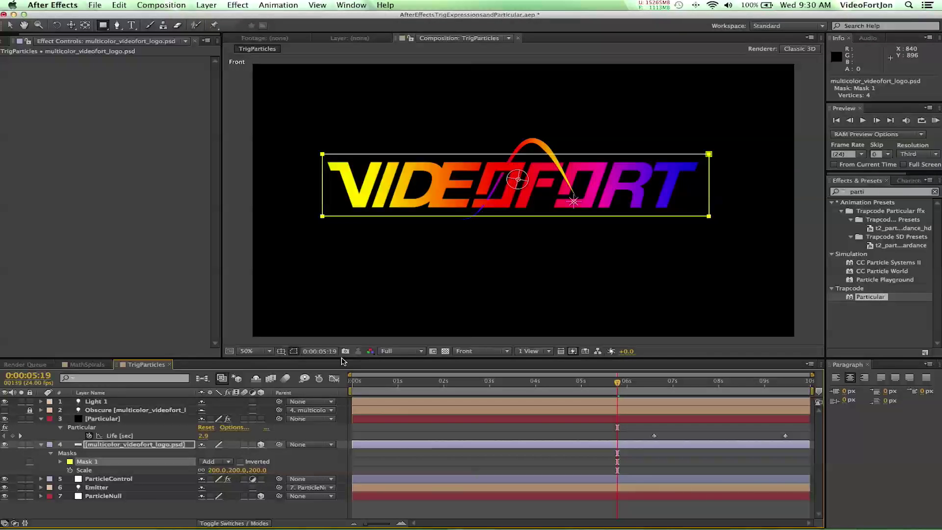
# At 0:00:00:00, extend the mask's left edge farther out beyond the logo's first letter.
pyautogui.moveTo(359, 384); pyautogui.dragTo(346, 382)
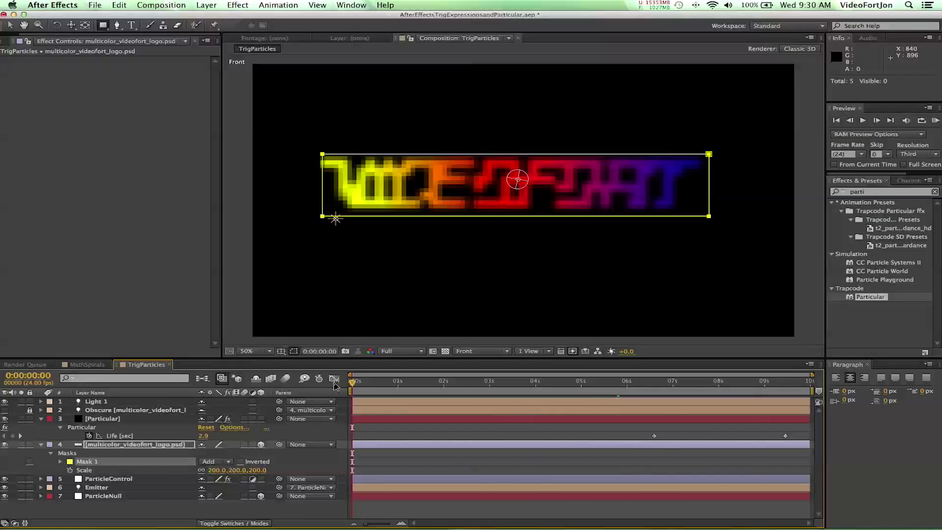
pyautogui.click(319, 381)
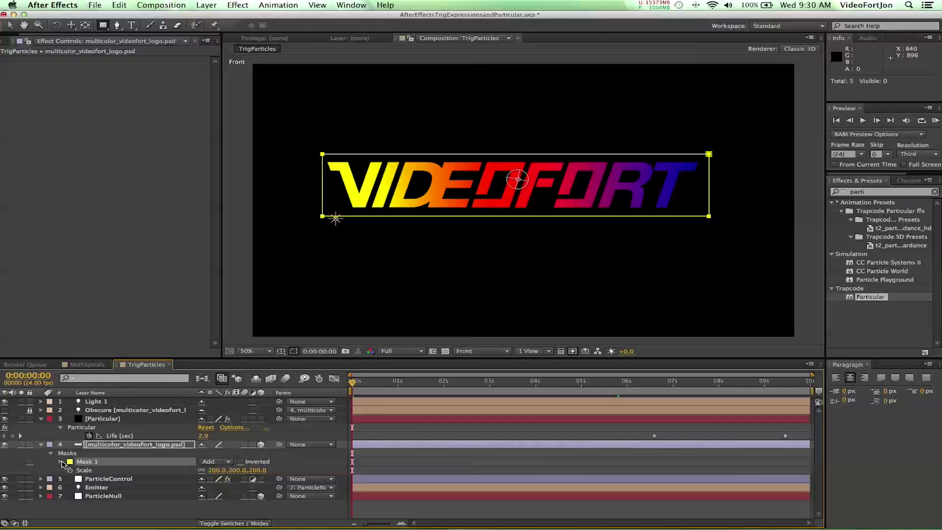
pyautogui.click(60, 462)
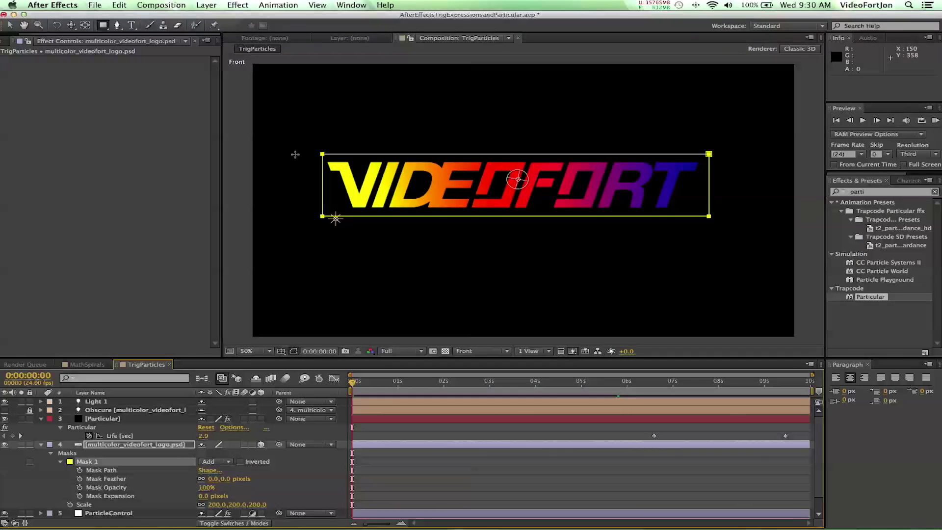
pyautogui.click(10, 25)
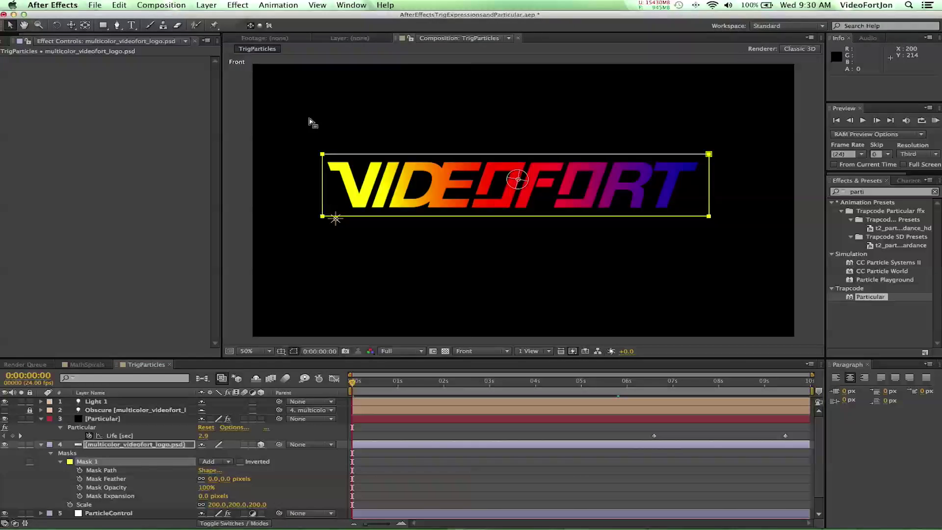
pyautogui.click(328, 178)
pyautogui.moveTo(323, 176); pyautogui.dragTo(302, 178)
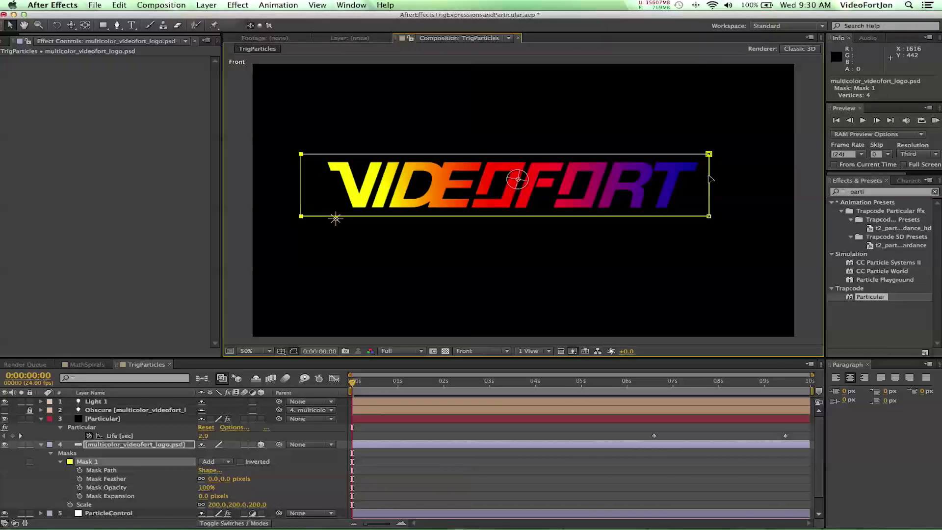
# Pull the mask's right edge back past the logo's first letter and set Mask Feather to 47 pixels.
pyautogui.moveTo(711, 181); pyautogui.dragTo(337, 206)
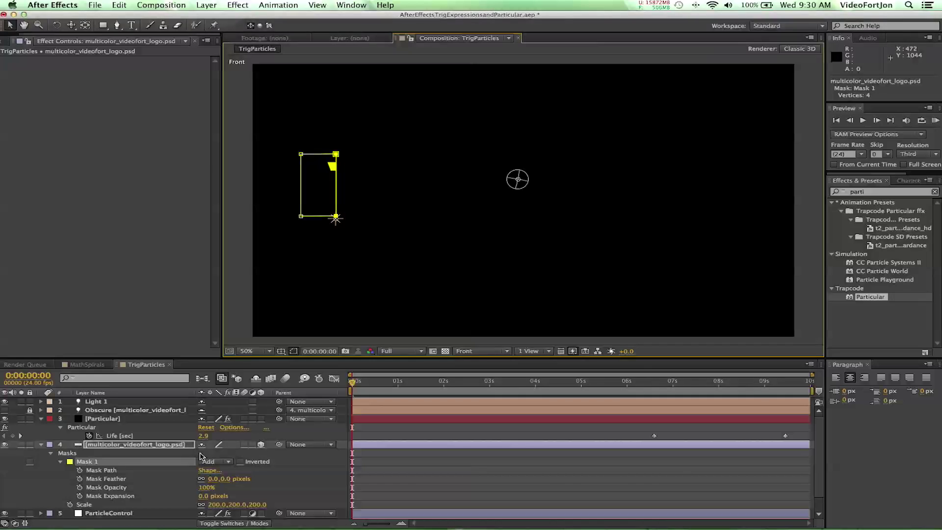
pyautogui.moveTo(216, 484); pyautogui.dragTo(244, 480)
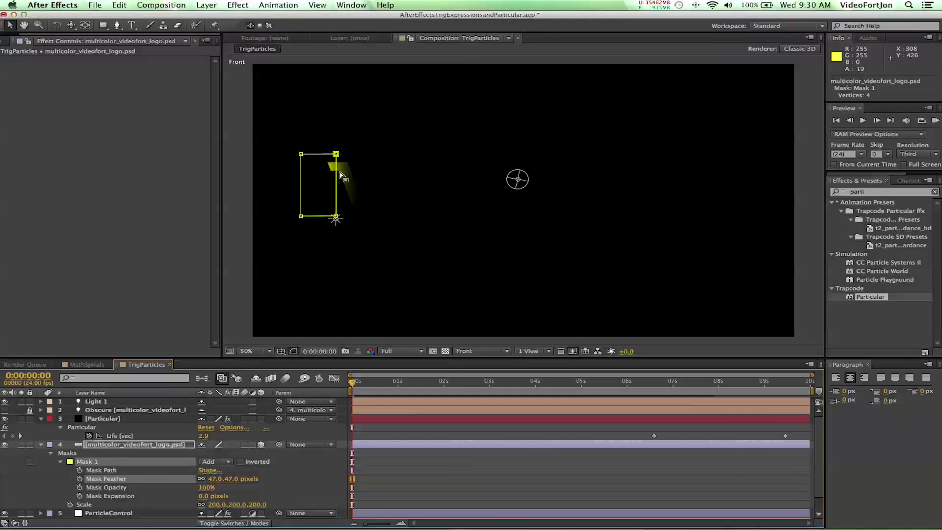
pyautogui.moveTo(338, 175); pyautogui.dragTo(323, 176)
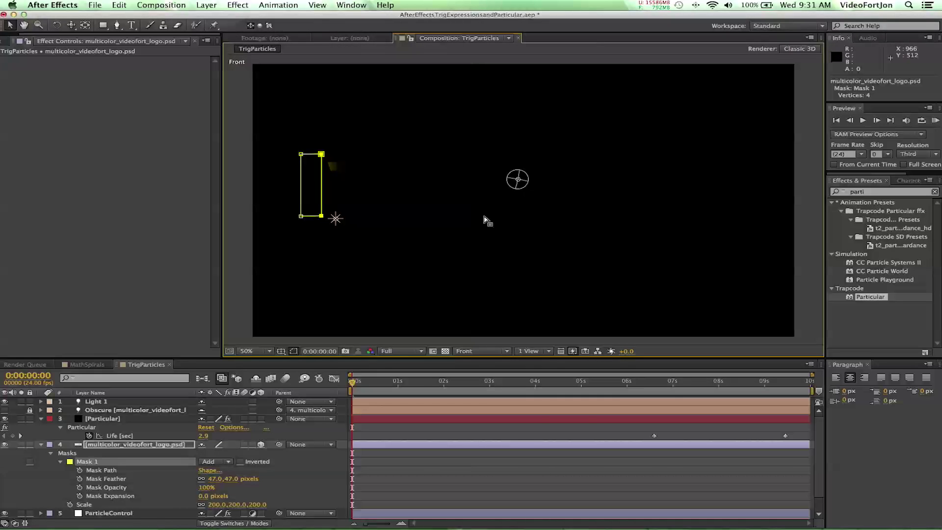
# Keyframe Mask Path at 0:00:00:00, and at 0:00:09:10 stretch the mask's right edge past the logo's end to the emitter light.
pyautogui.click(103, 451)
pyautogui.click(80, 470)
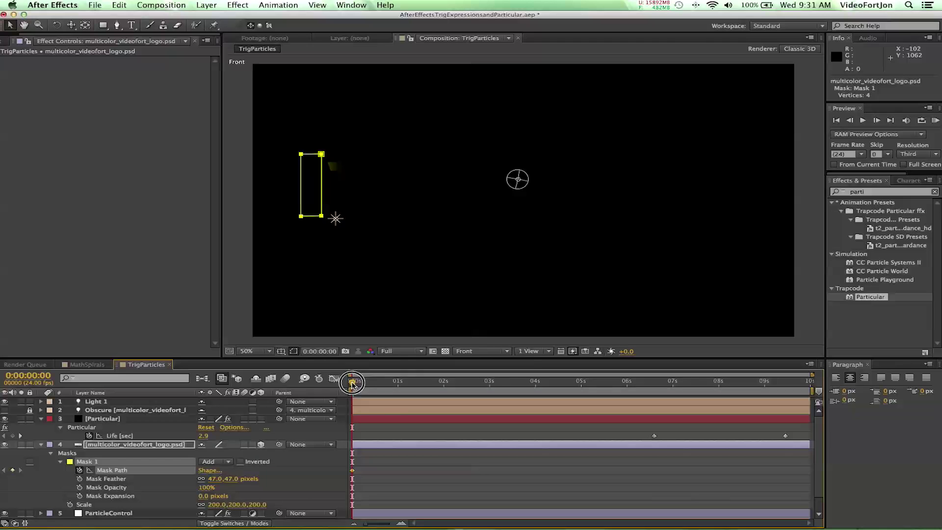
pyautogui.moveTo(352, 383); pyautogui.dragTo(786, 389)
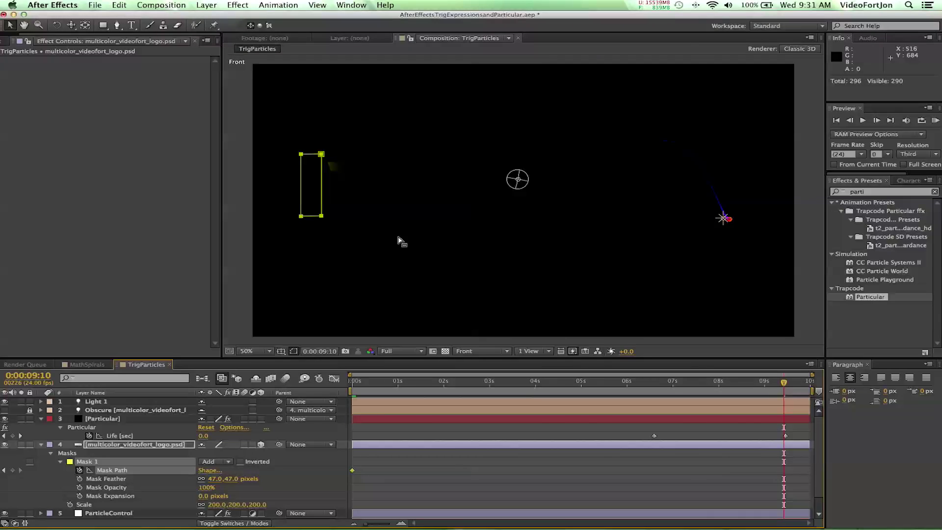
pyautogui.click(319, 191)
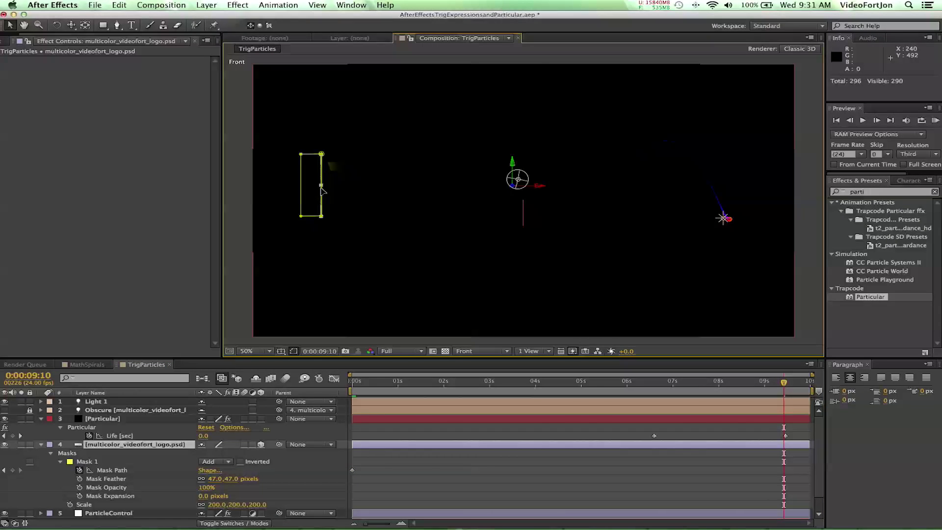
pyautogui.click(322, 191)
pyautogui.moveTo(322, 192); pyautogui.dragTo(722, 199)
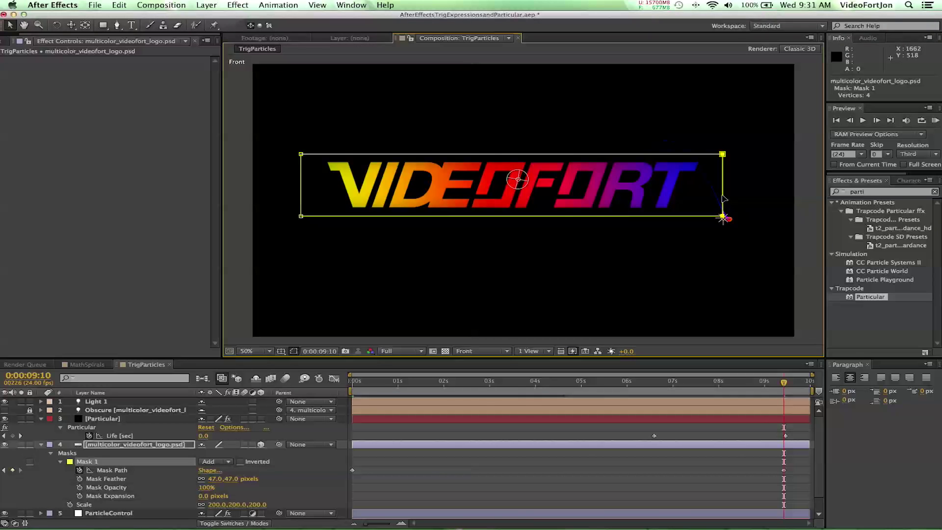
# Check at several times across the timeline that the logo's mask reveal keeps pace with the emitter light.
pyautogui.click(572, 382)
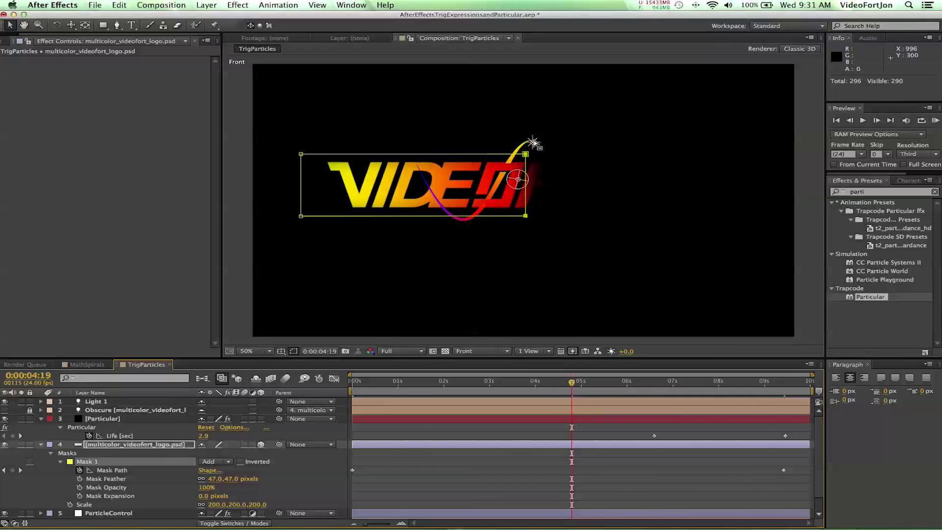
pyautogui.click(437, 381)
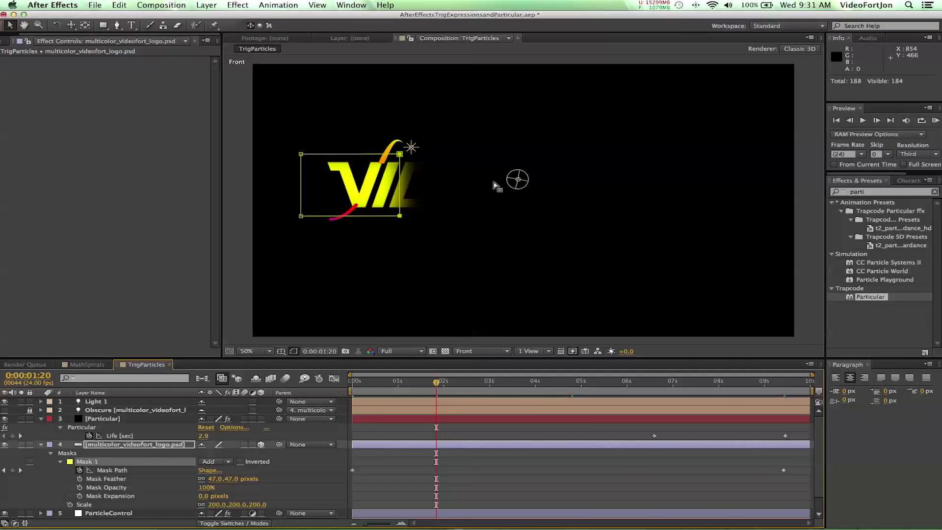
pyautogui.click(629, 383)
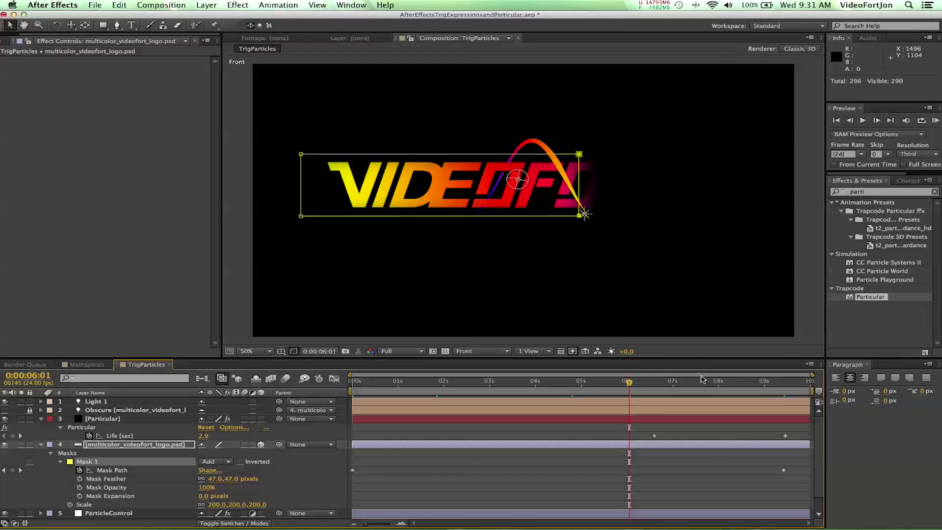
pyautogui.click(713, 387)
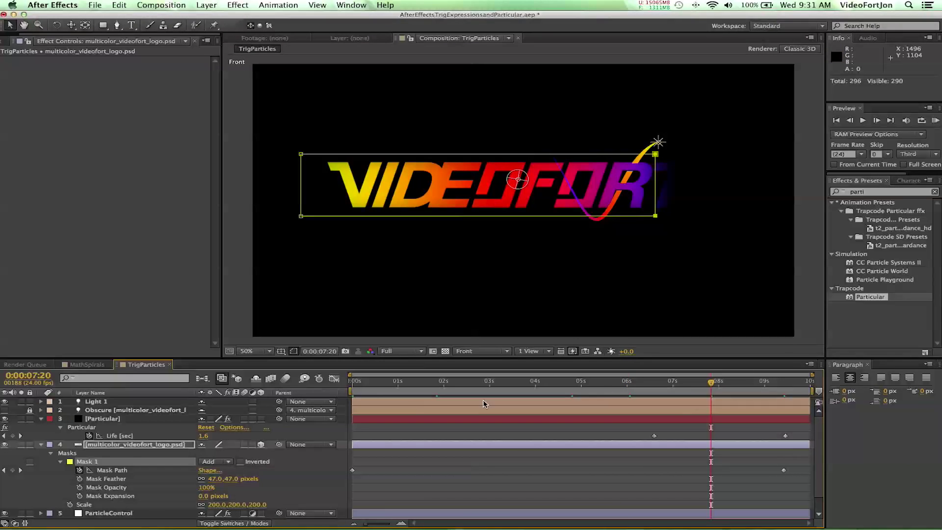
pyautogui.moveTo(356, 383); pyautogui.dragTo(366, 383)
# Set the composition's preview resolution to Third, preview the logo reveal, and park the current time at 0:00:04:18.
pyautogui.click(386, 352)
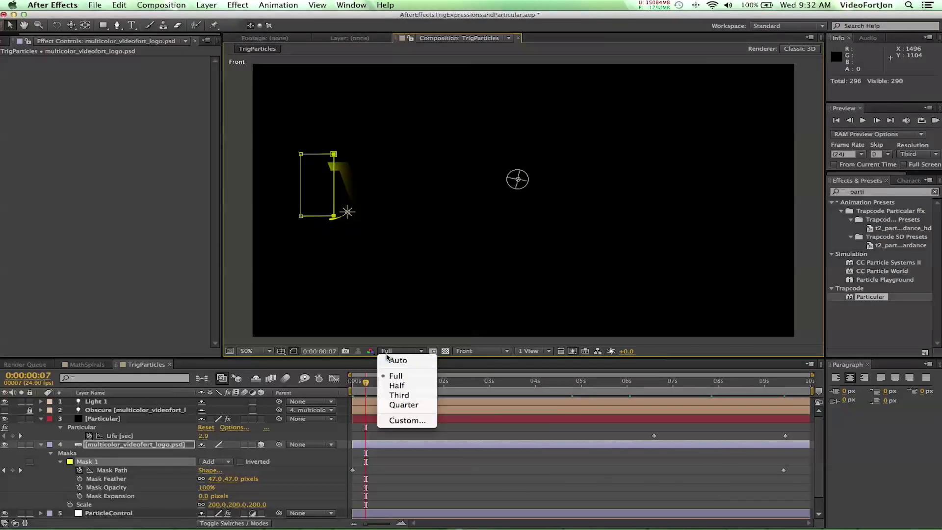
pyautogui.click(403, 394)
pyautogui.press('space')
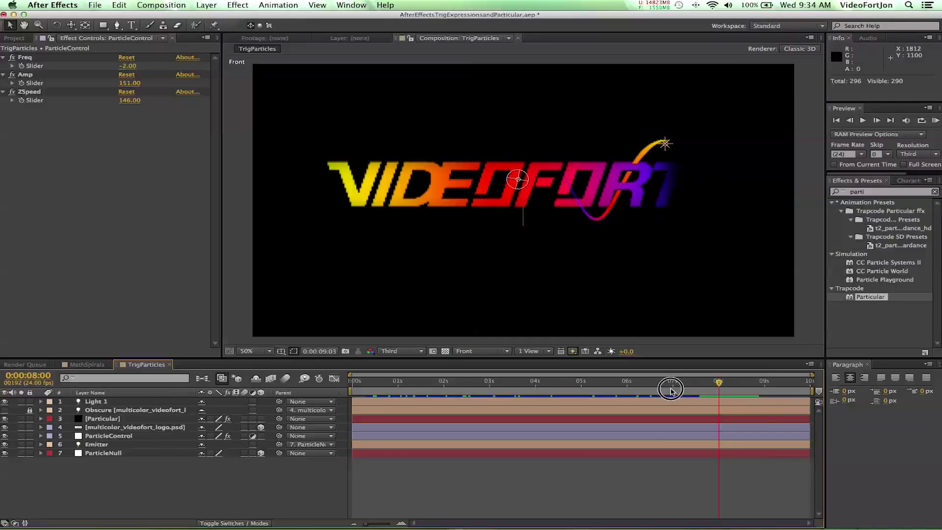
pyautogui.moveTo(666, 393); pyautogui.dragTo(417, 386)
pyautogui.moveTo(506, 397); pyautogui.dragTo(573, 401)
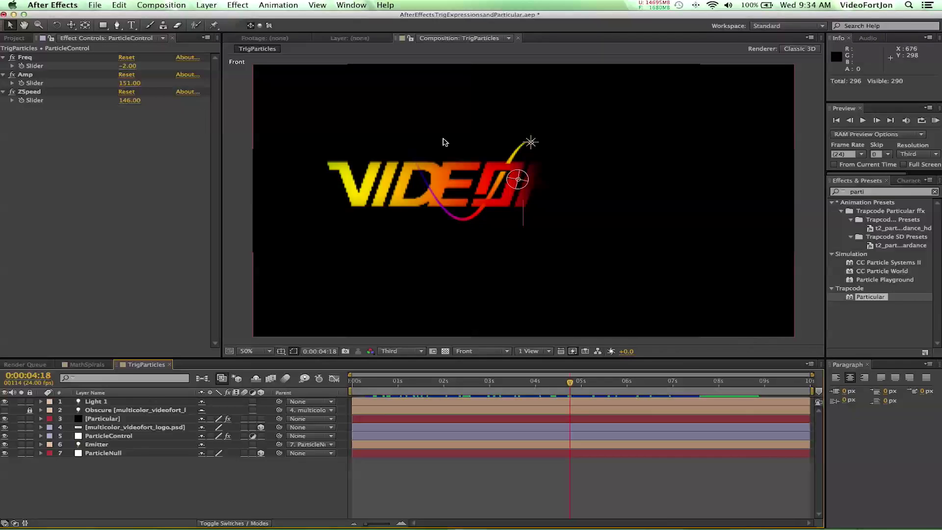
# Try ZSpeed values of 197, 108 and 164 on the ParticleControl layer, and undo the changes.
pyautogui.moveTo(125, 100); pyautogui.dragTo(156, 102)
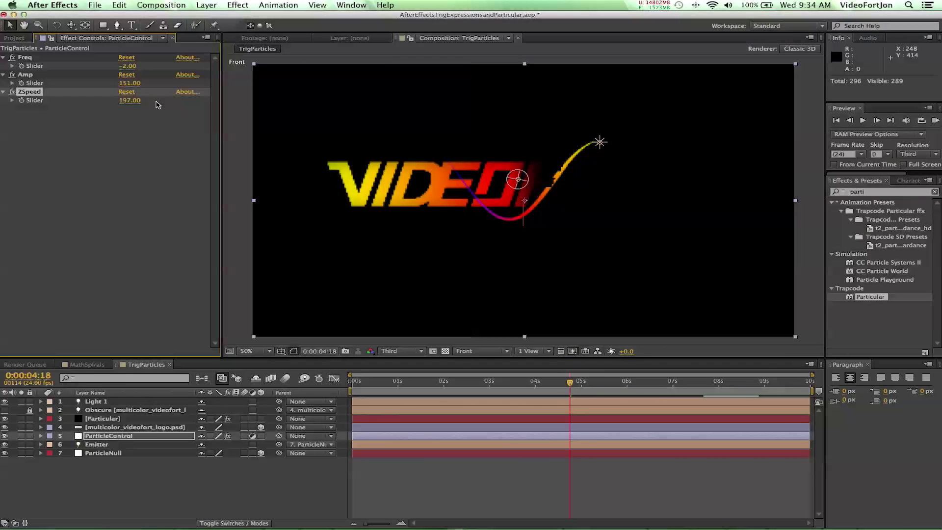
pyautogui.moveTo(140, 105); pyautogui.dragTo(88, 101)
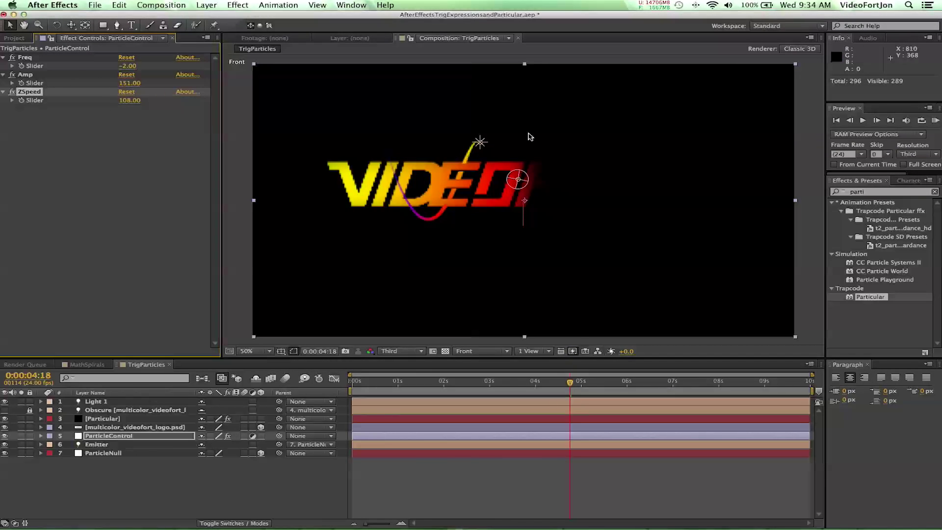
pyautogui.moveTo(130, 100); pyautogui.dragTo(162, 101)
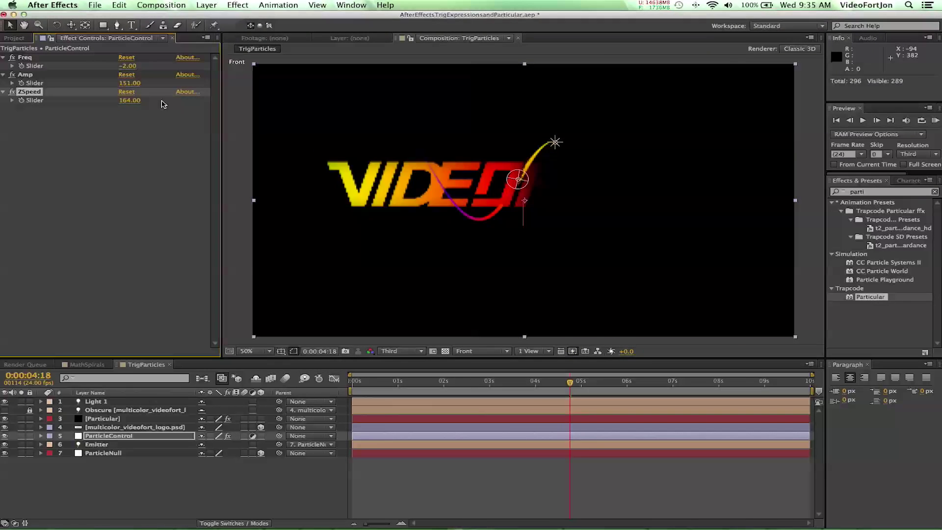
pyautogui.press('super+z')
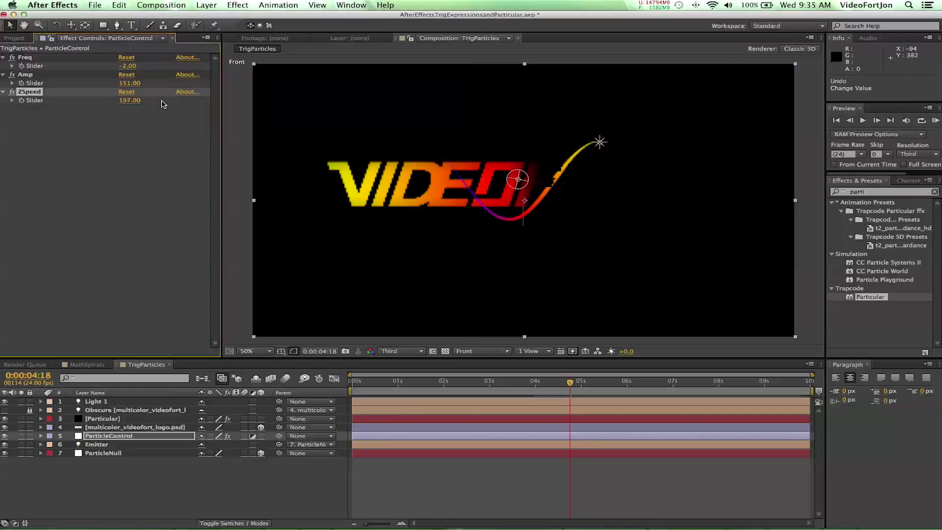
pyautogui.press('super+shift+z')
# On the ParticleControl layer, set Amp to 175, ZSpeed to 144 and Freq to 9.
pyautogui.moveTo(130, 84); pyautogui.dragTo(91, 86)
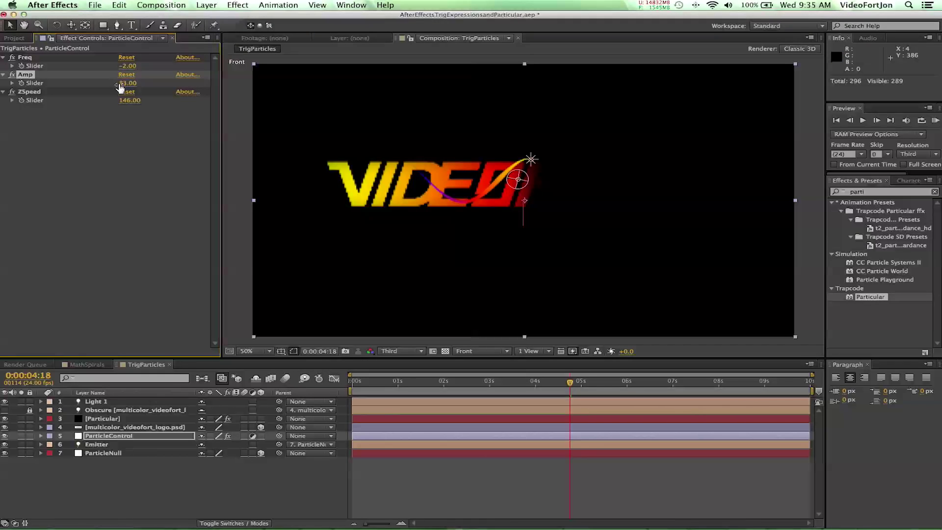
pyautogui.moveTo(139, 82); pyautogui.dragTo(173, 87)
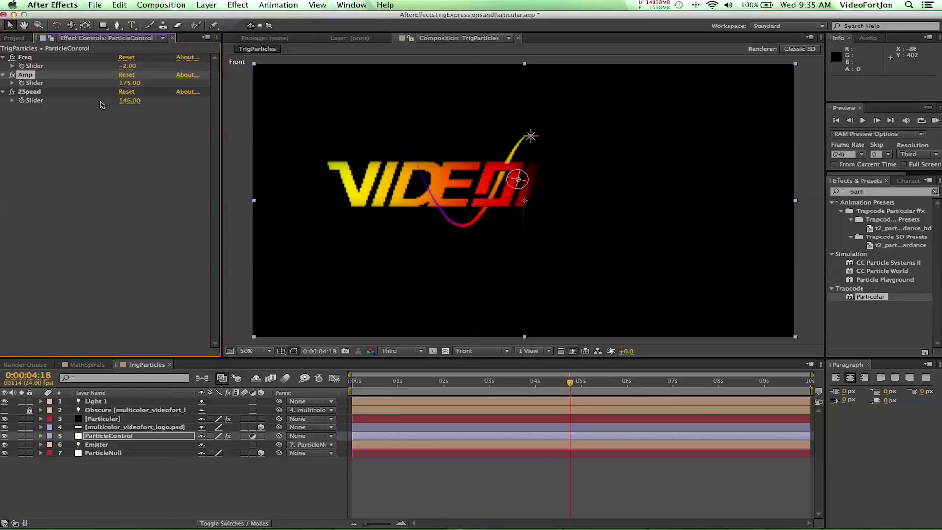
pyautogui.moveTo(130, 100); pyautogui.dragTo(130, 101)
pyautogui.moveTo(129, 66); pyautogui.dragTo(134, 68)
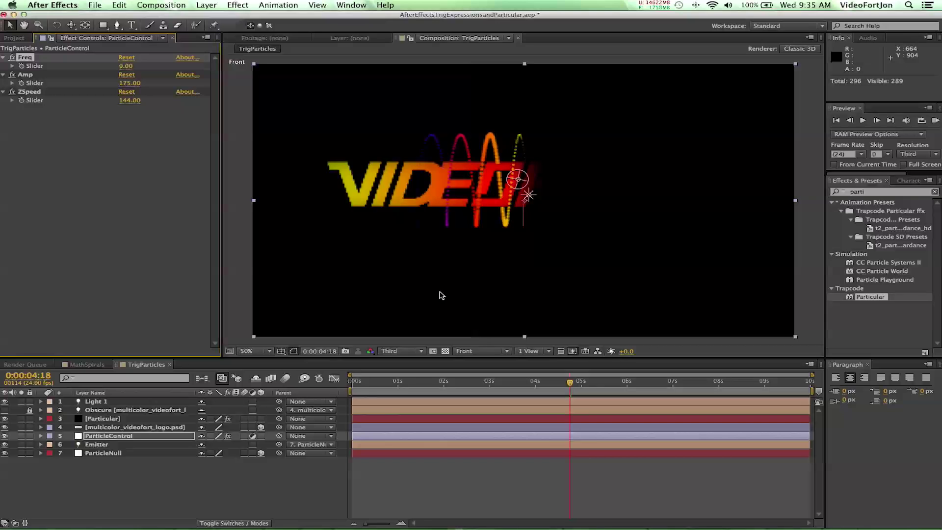
# At 0:00:05:17, set the Particular effect's particle Life to 9.4 seconds and Size to 54.
pyautogui.moveTo(358, 381); pyautogui.dragTo(614, 386)
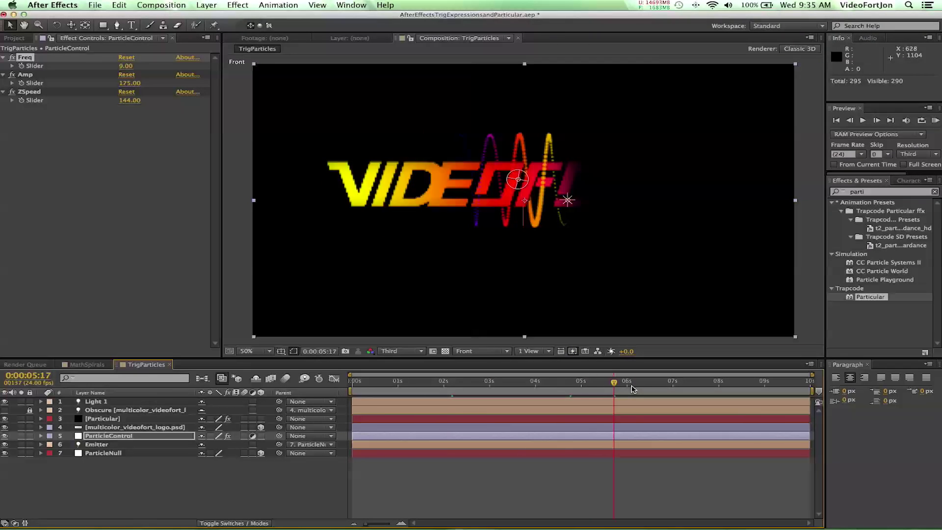
pyautogui.click(102, 419)
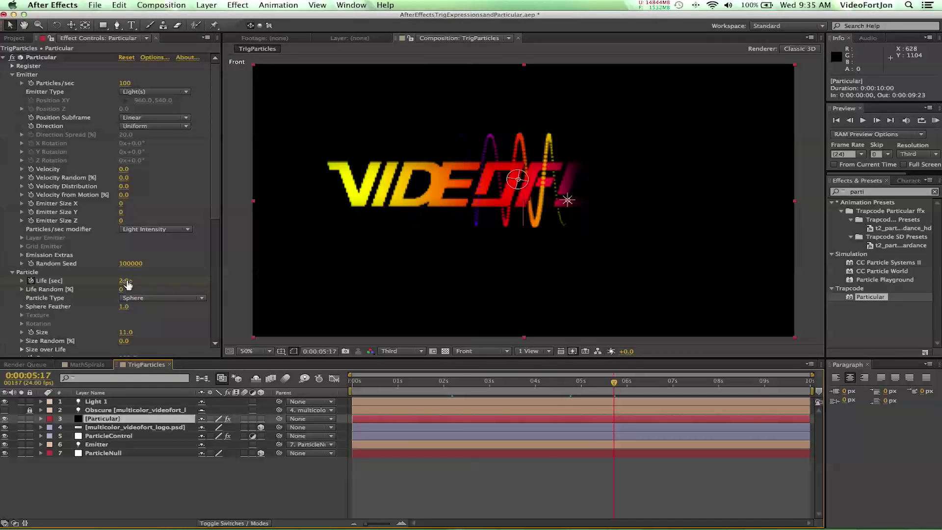
pyautogui.moveTo(126, 282); pyautogui.dragTo(164, 280)
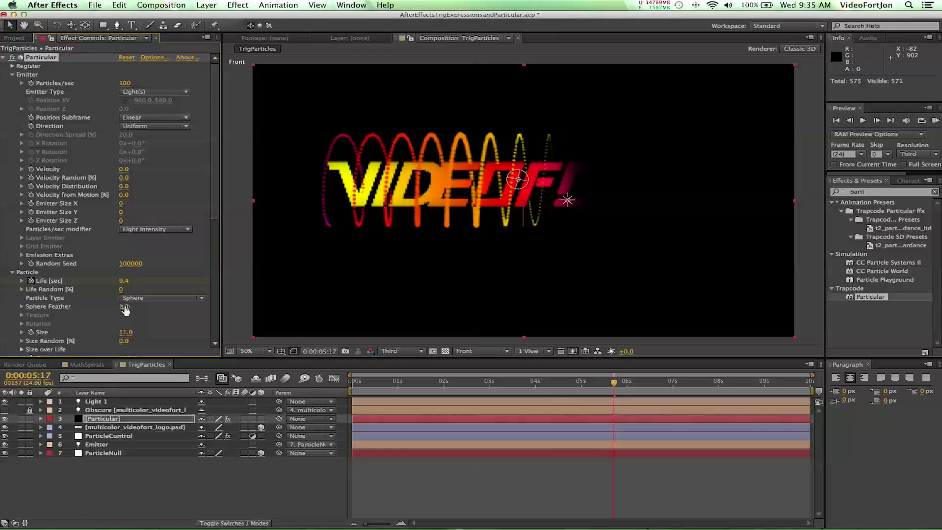
pyautogui.scroll(-2, 125, 328)
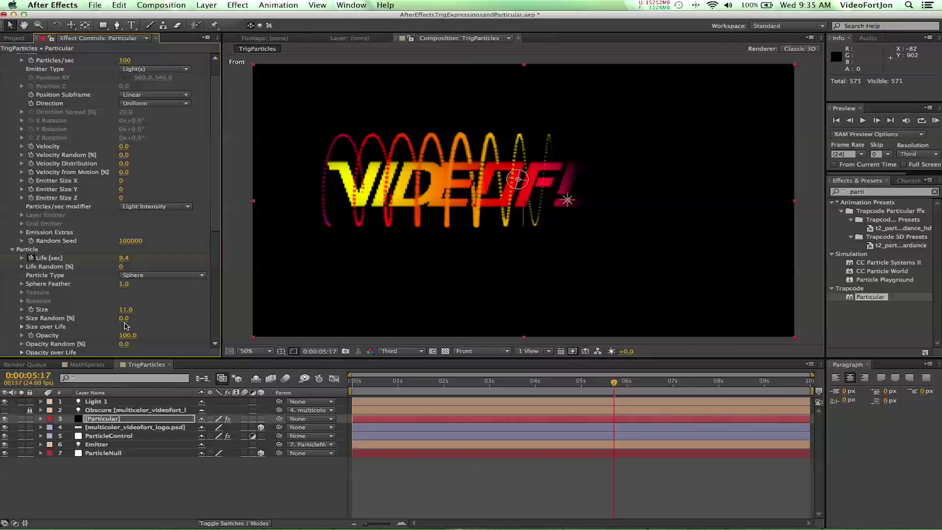
pyautogui.moveTo(124, 310)
pyautogui.mouseDown()
pyautogui.moveTo(98, 310)
pyautogui.moveTo(142, 314)
pyautogui.mouseUp()
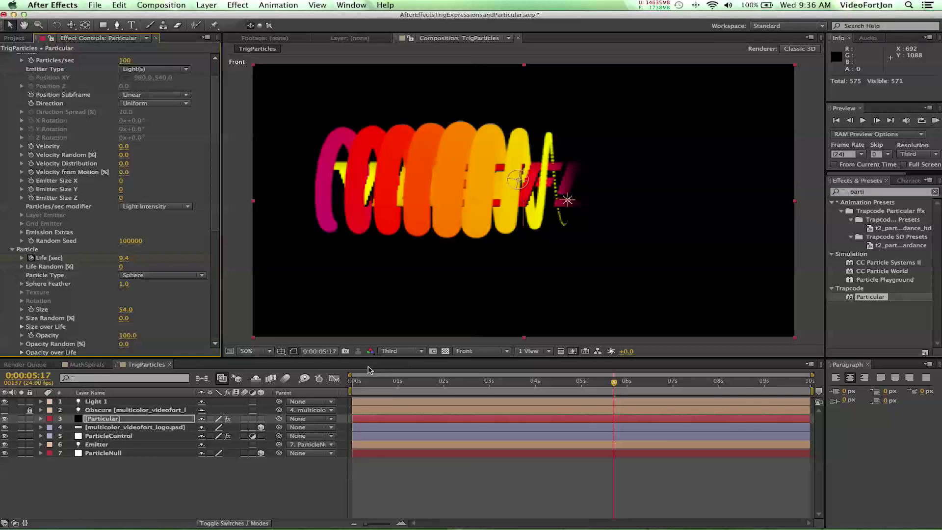
# Preview the thickened spiral over time and compare it with the logo reveal in the MathSpirals composition.
pyautogui.moveTo(364, 387); pyautogui.dragTo(655, 373)
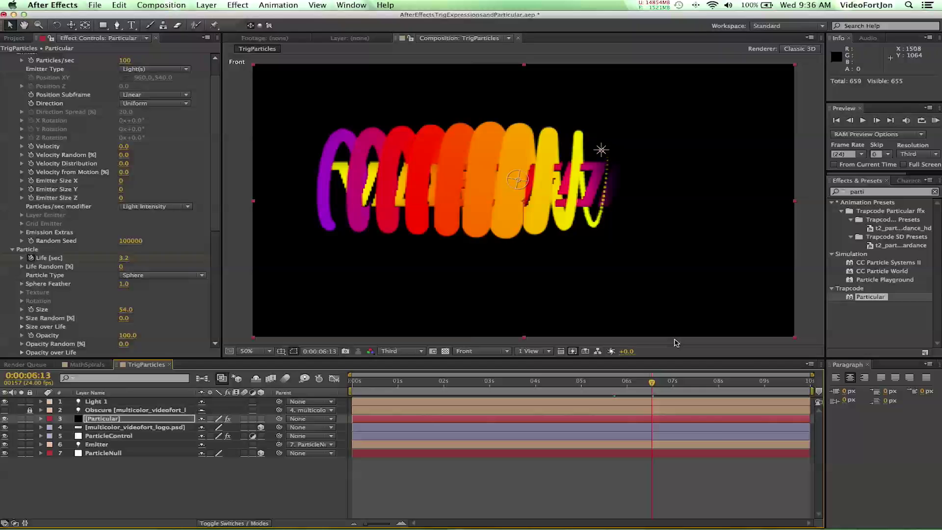
pyautogui.press('space')
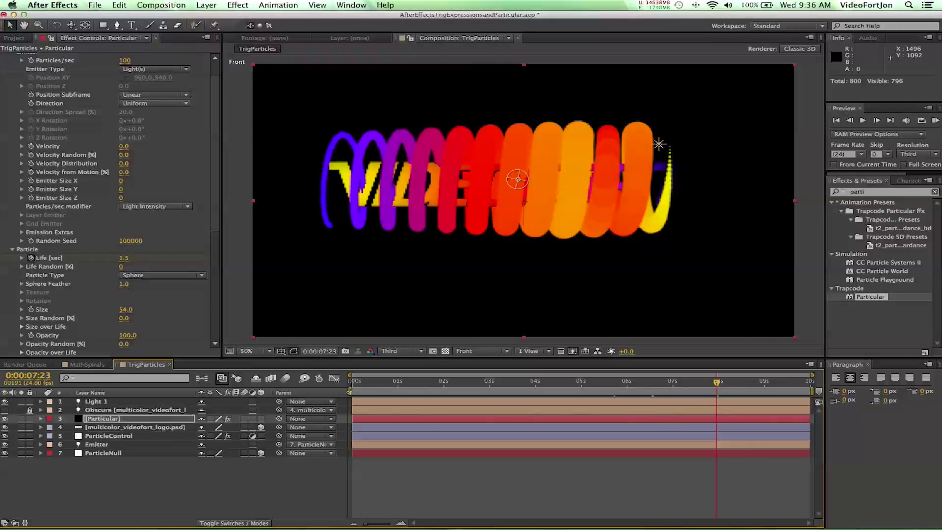
pyautogui.click(86, 364)
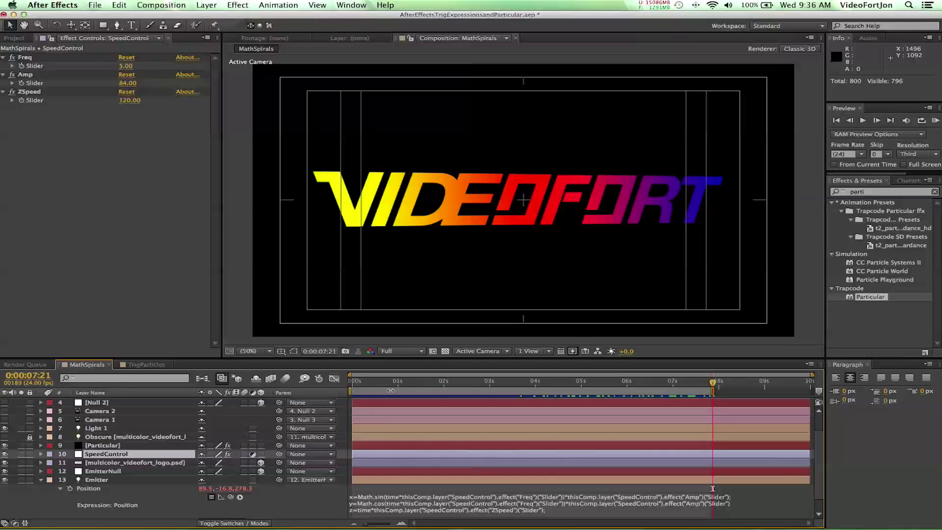
pyautogui.moveTo(370, 387); pyautogui.dragTo(562, 397)
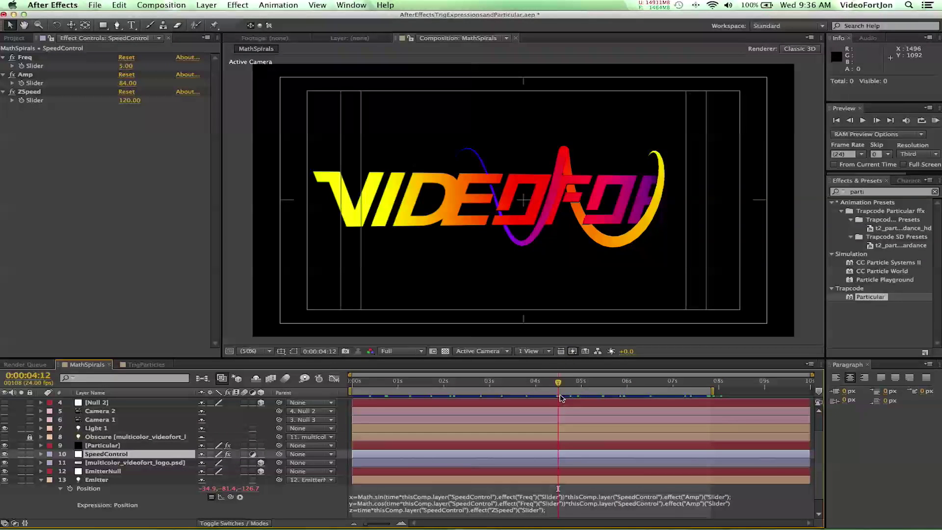